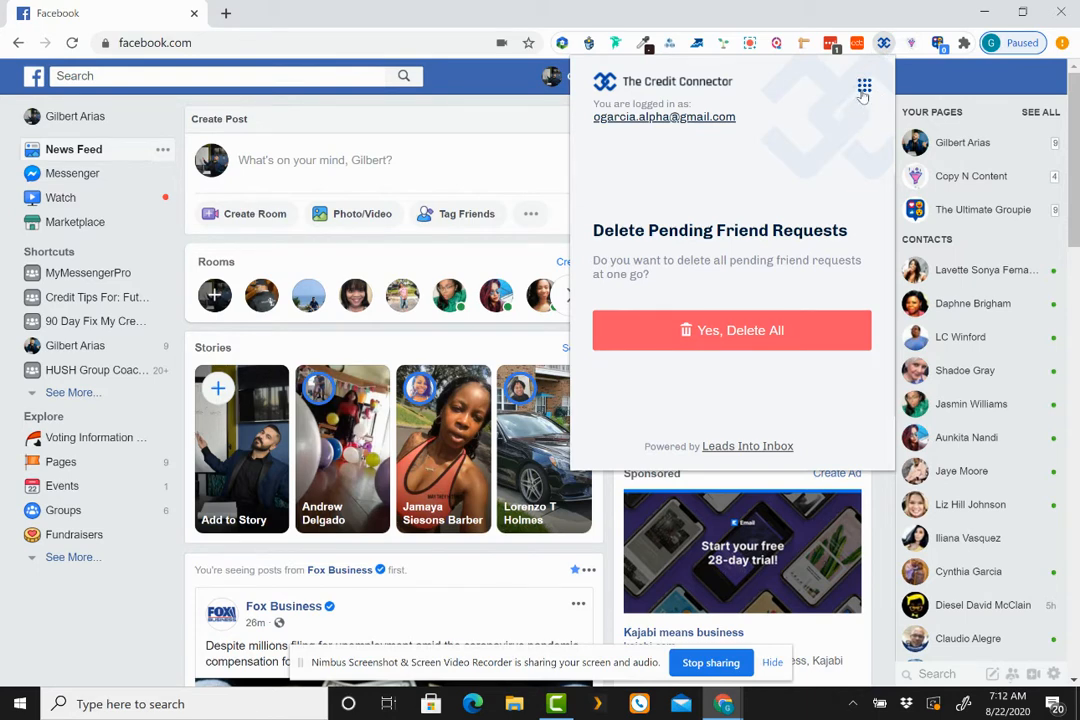
Start a new message segment in The Credit Connector and title it "Hello"
left_click(863, 90)
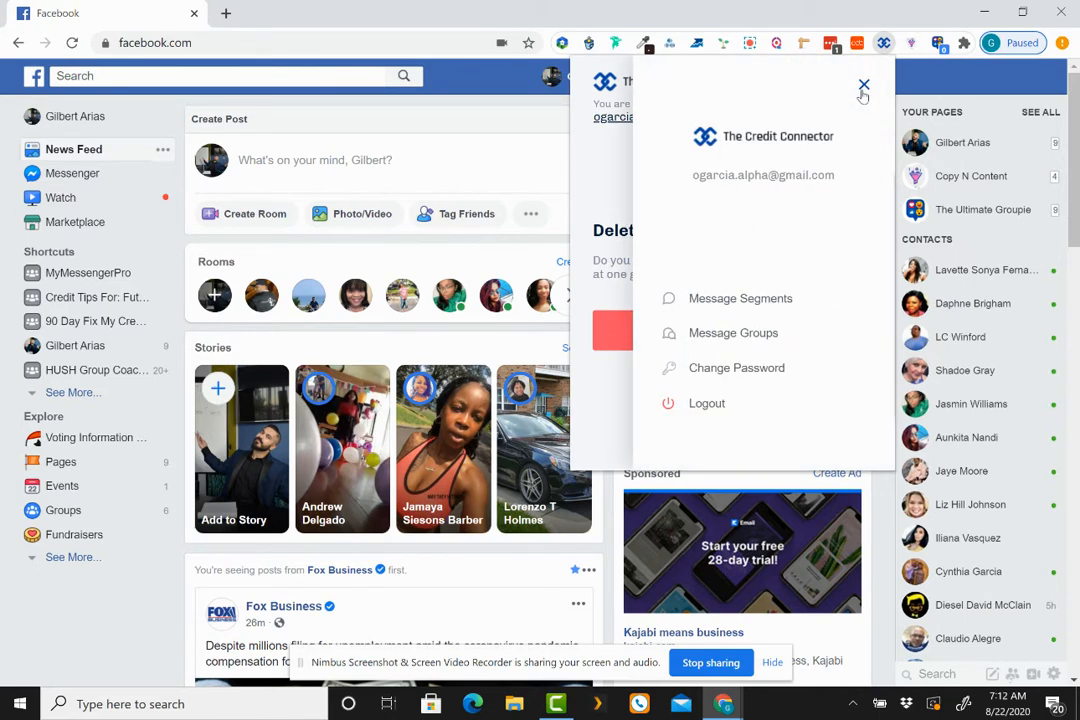
left_click(737, 299)
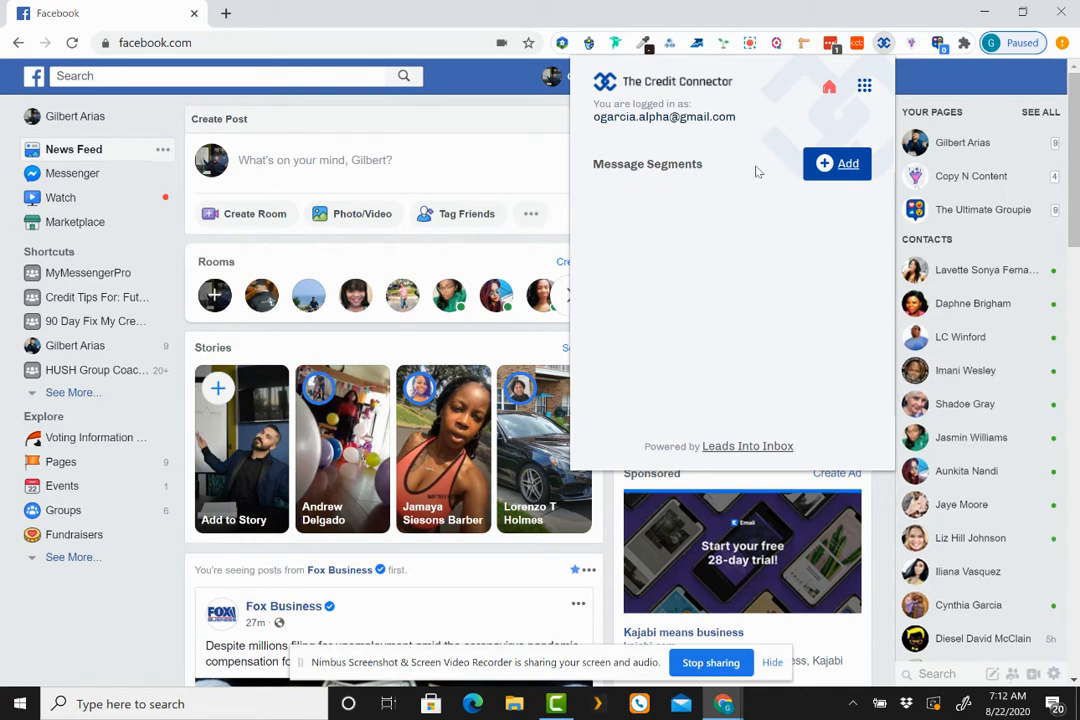
left_click(841, 166)
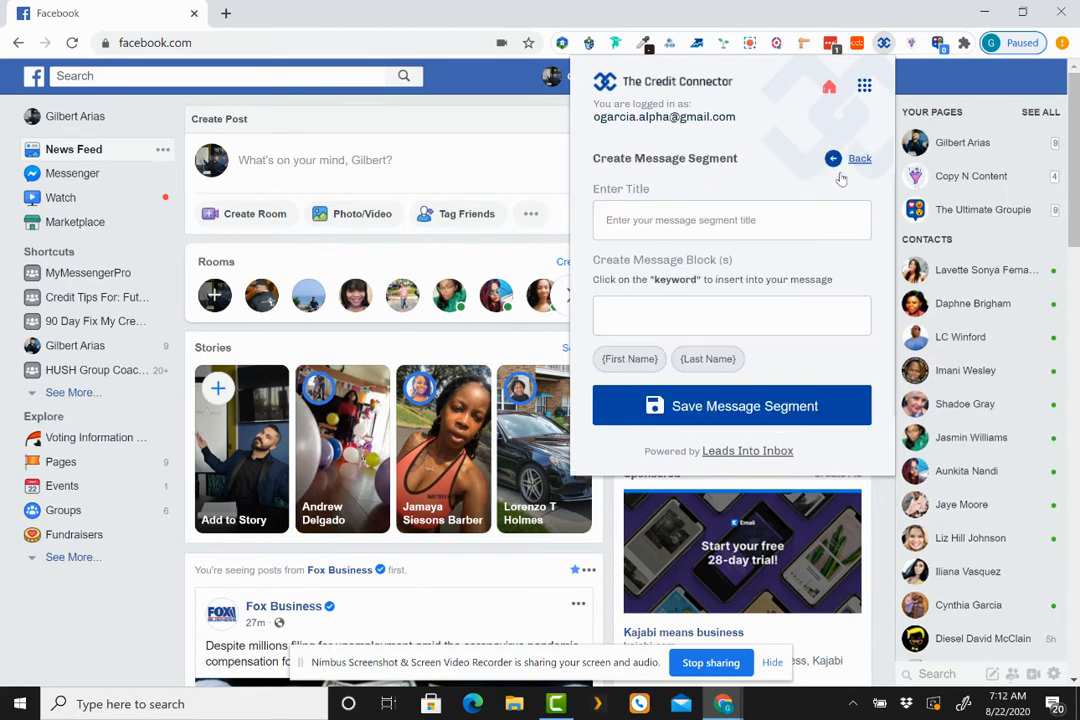
left_click(788, 216)
type("Hello")
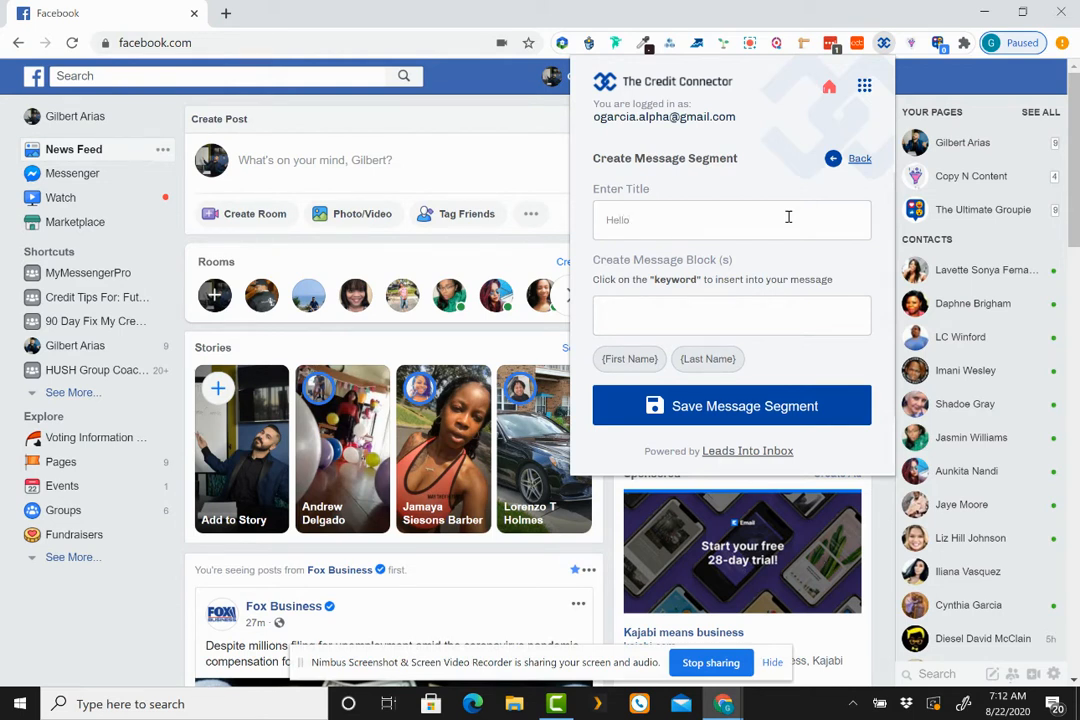
Add a message block reading "Hello" followed by the {First_Name} keyword
left_click(706, 323)
type("Hello")
left_click(629, 360)
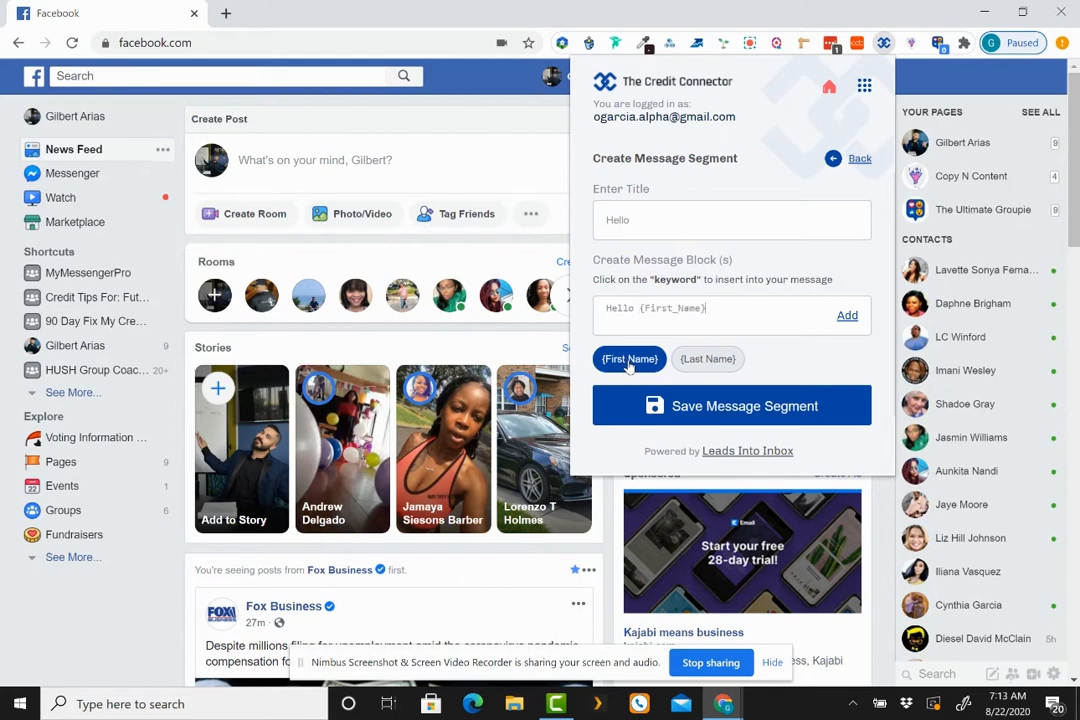
left_click(848, 315)
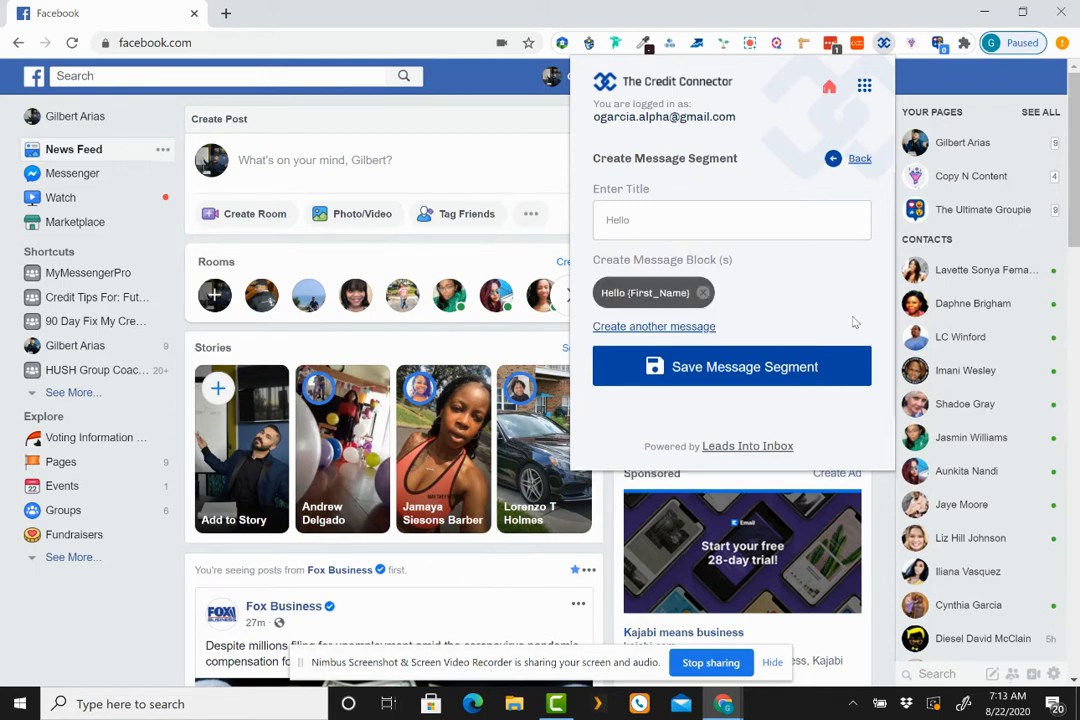
Create another message block reading "Hi" followed by the {First_Name} keyword
left_click(653, 328)
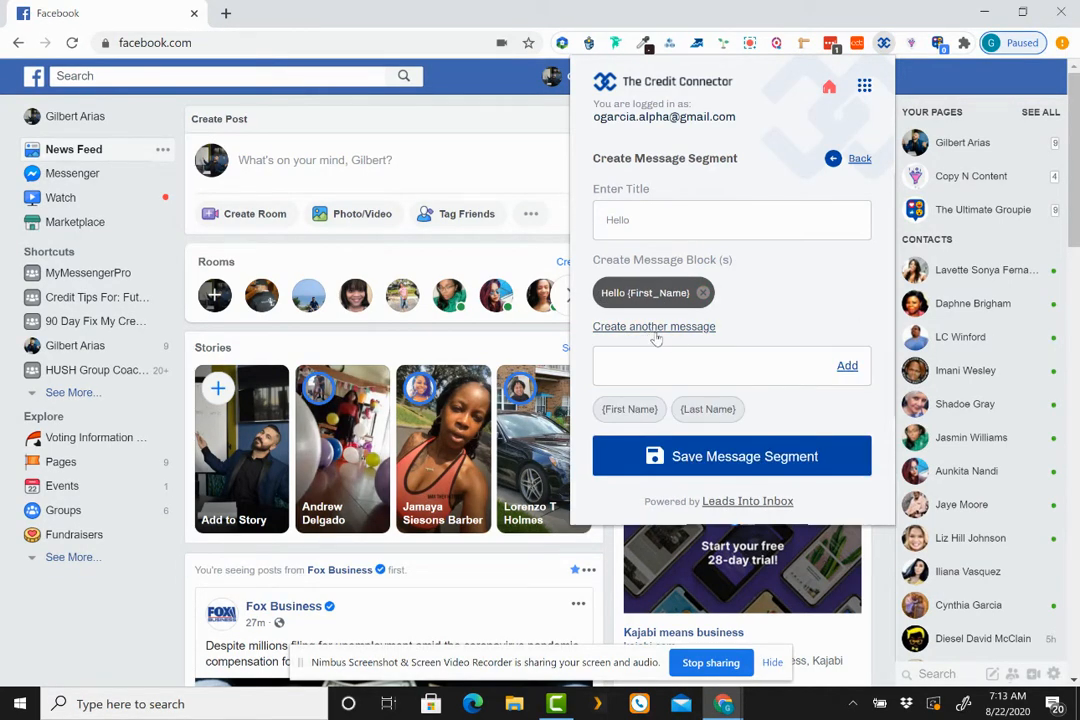
type("Hi")
left_click(645, 411)
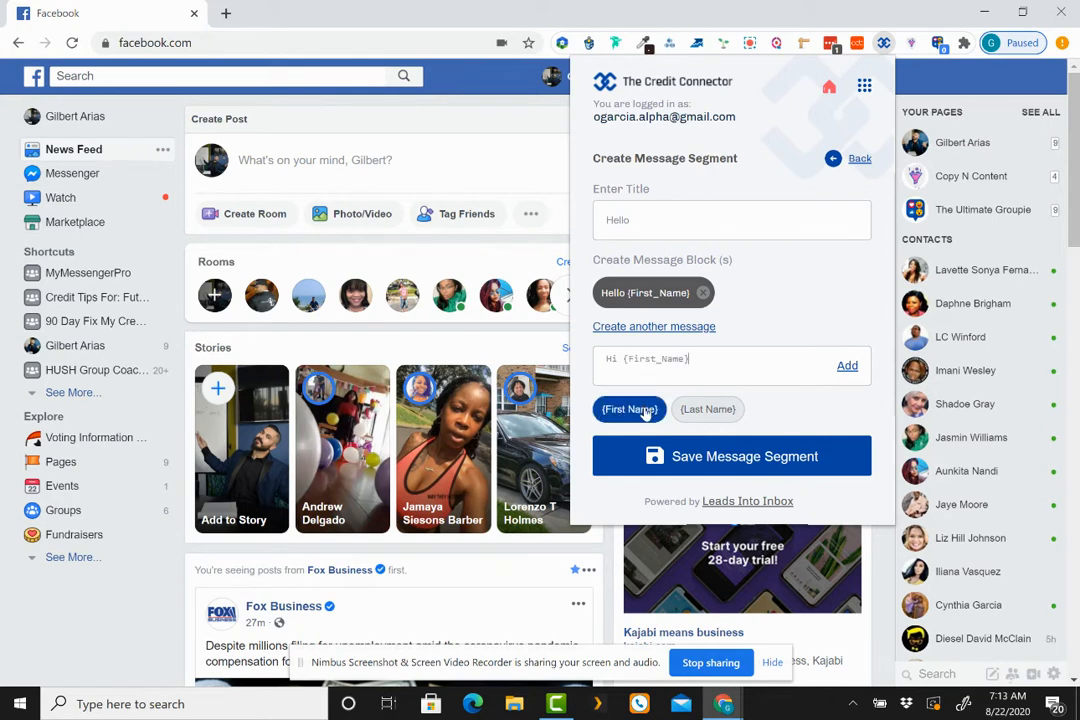
left_click(848, 368)
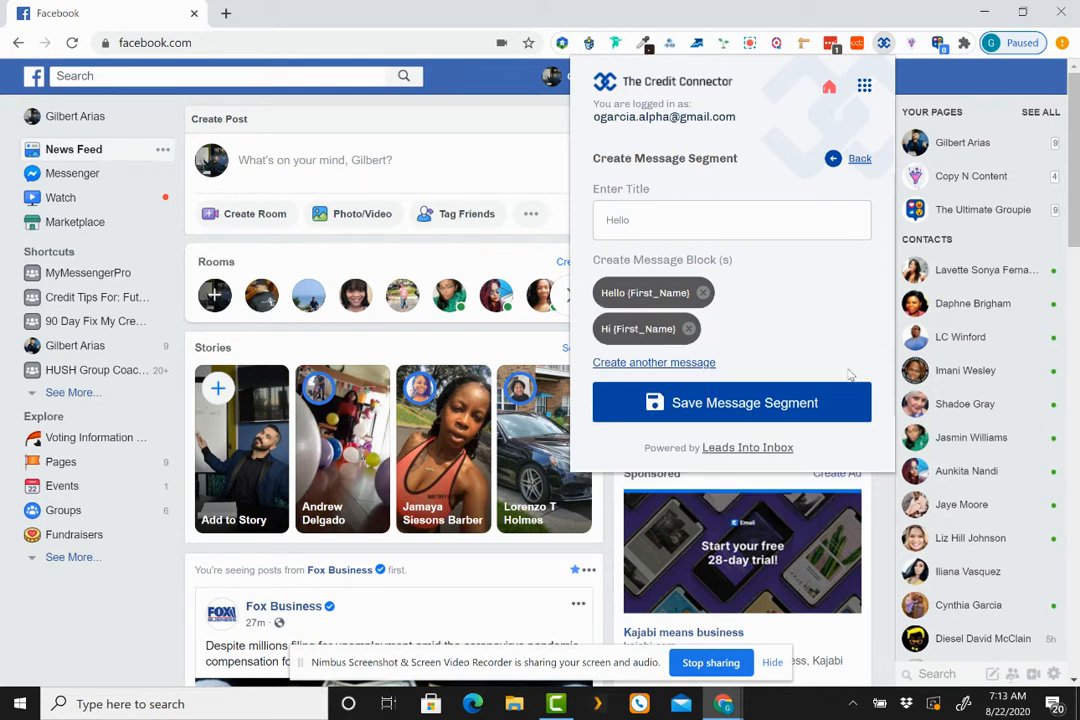
Create another message block reading "What's up" followed by the {First_Name} keyword
left_click(689, 365)
type("What's up")
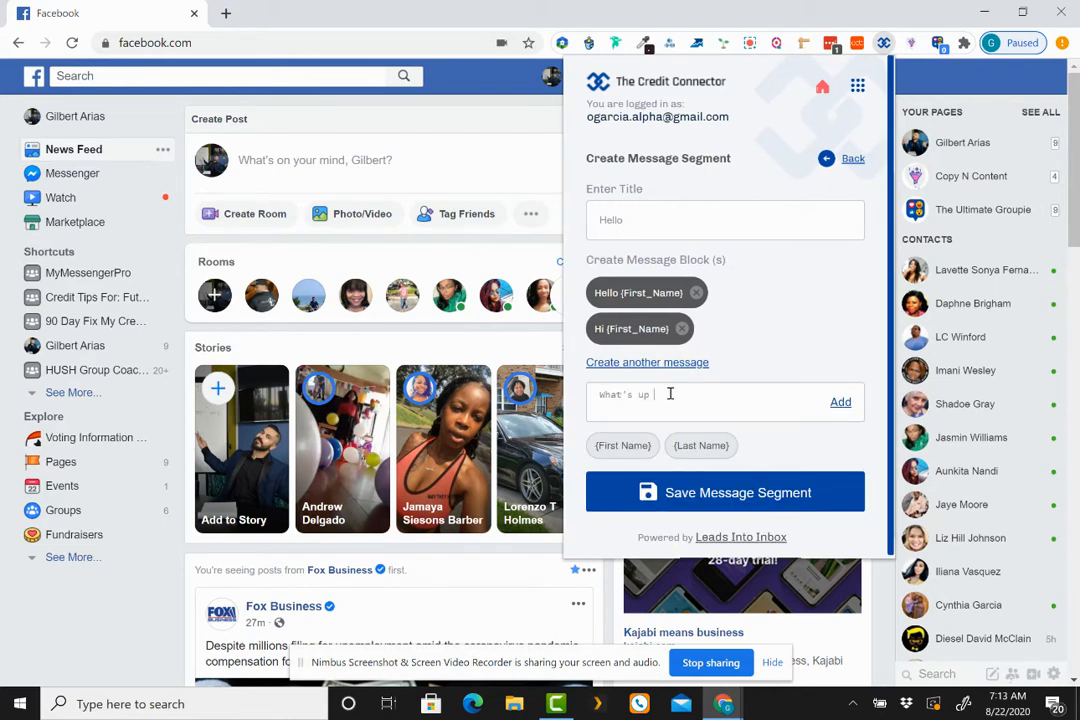
left_click(623, 445)
left_click(840, 402)
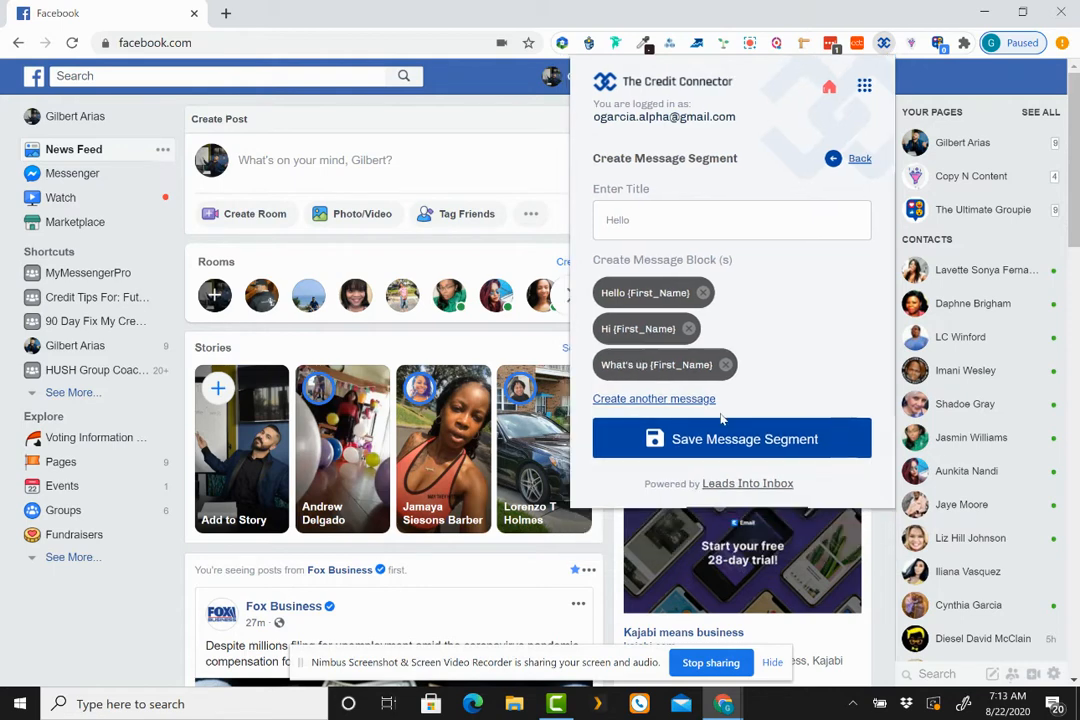
Create a fourth message block, "How's it going {First_Name}", and save the message segment
left_click(688, 399)
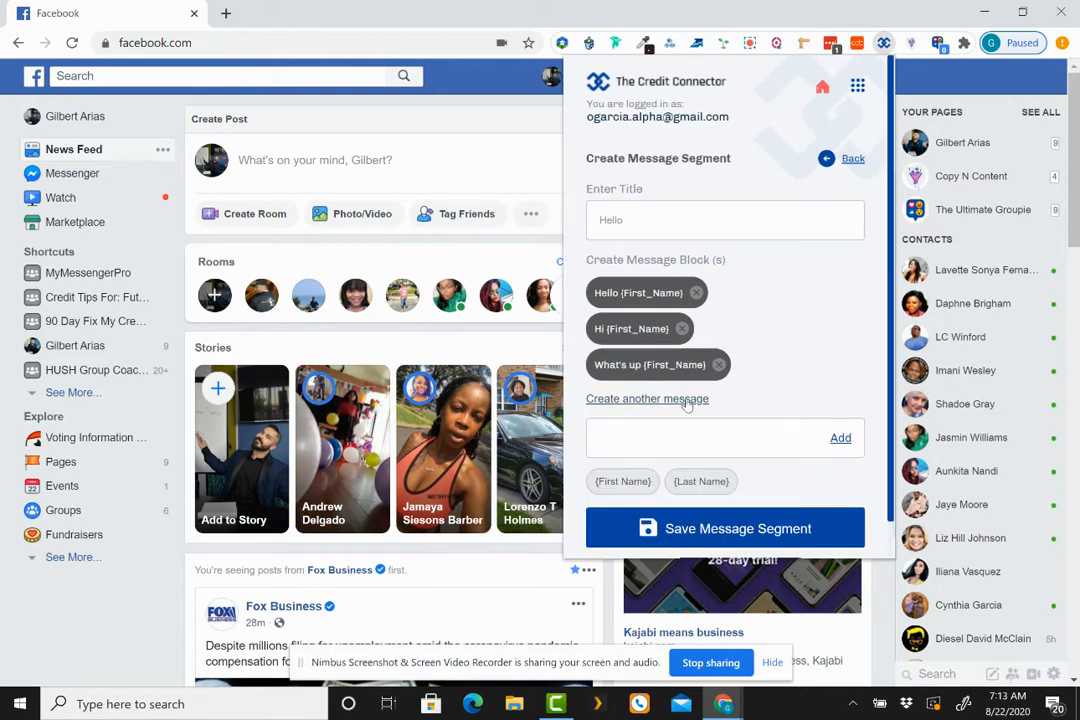
type("How's it going")
left_click(622, 481)
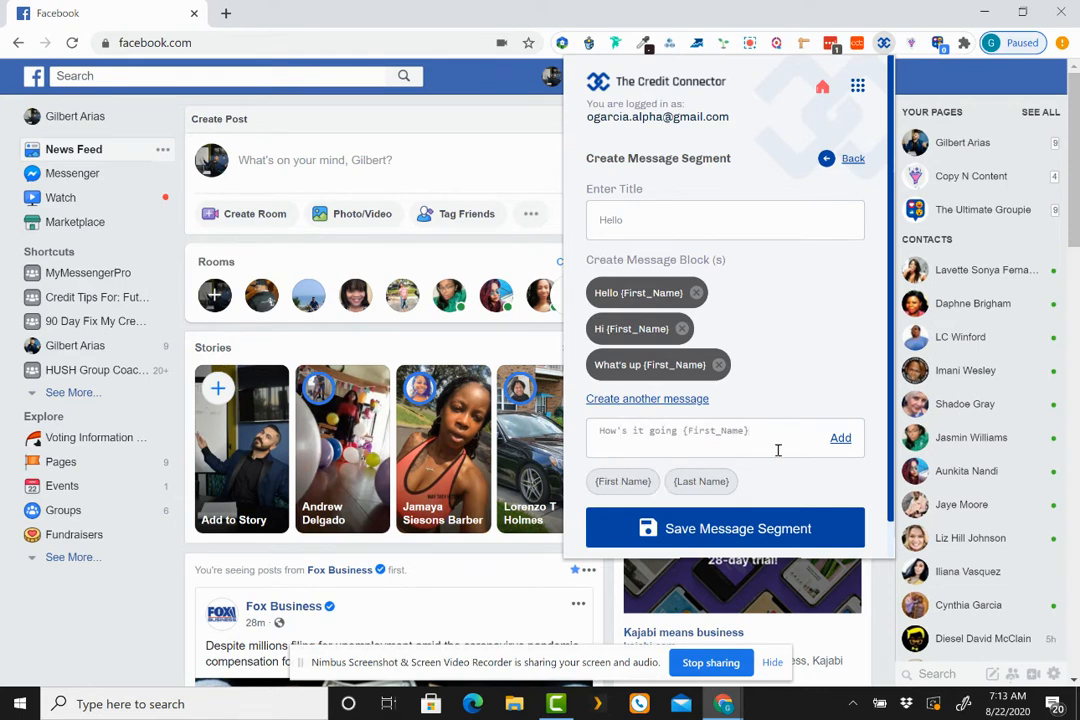
left_click(845, 446)
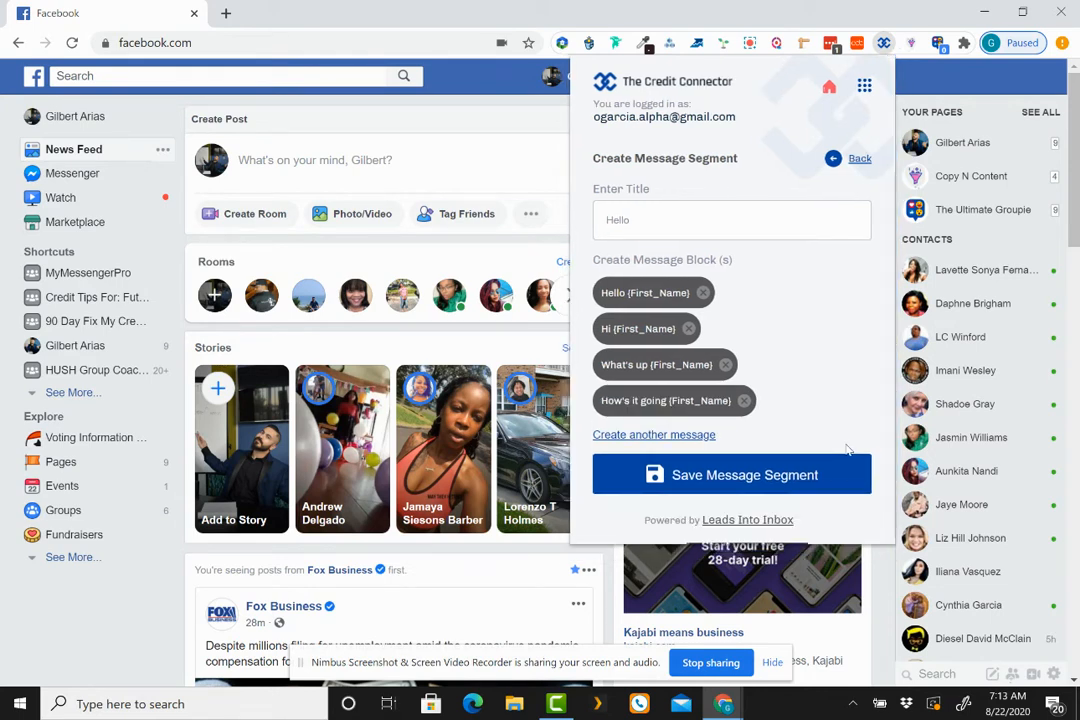
left_click(780, 484)
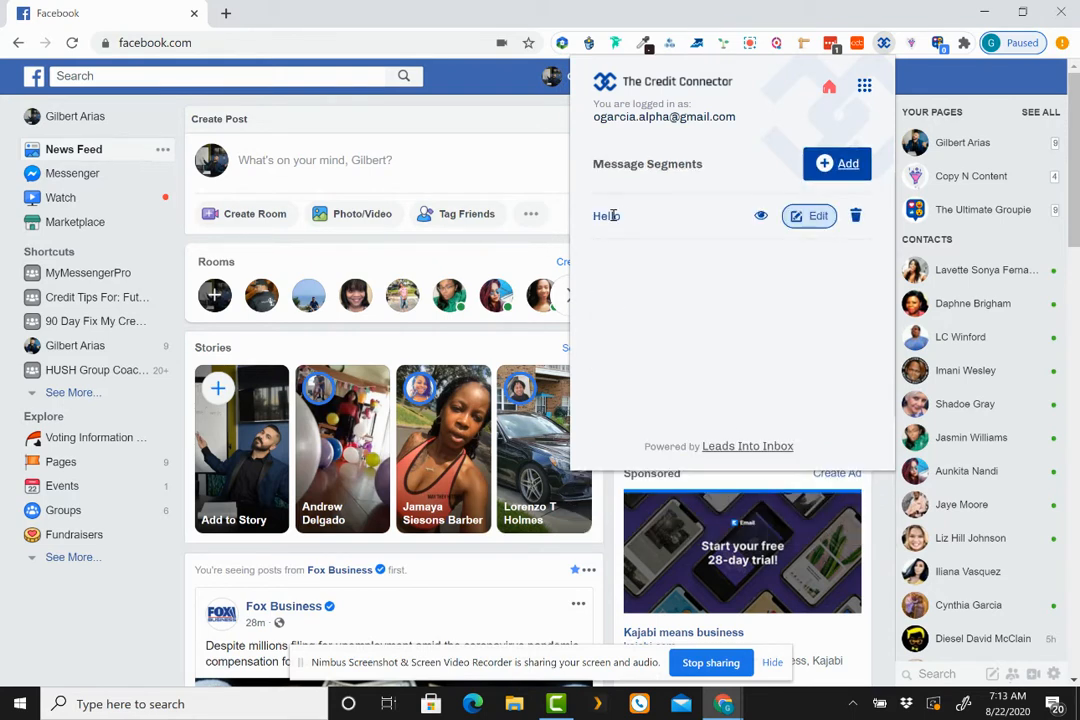
Open the saved Hello segment for editing to review its message blocks, and return to the segment list
left_click(810, 216)
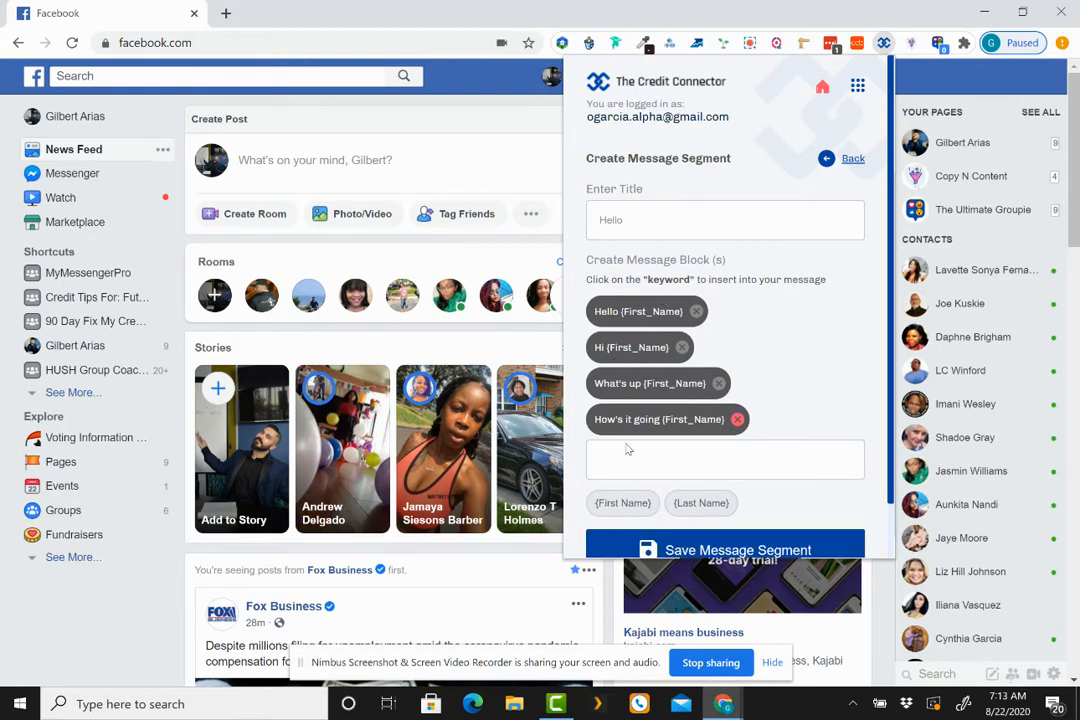
left_click(831, 160)
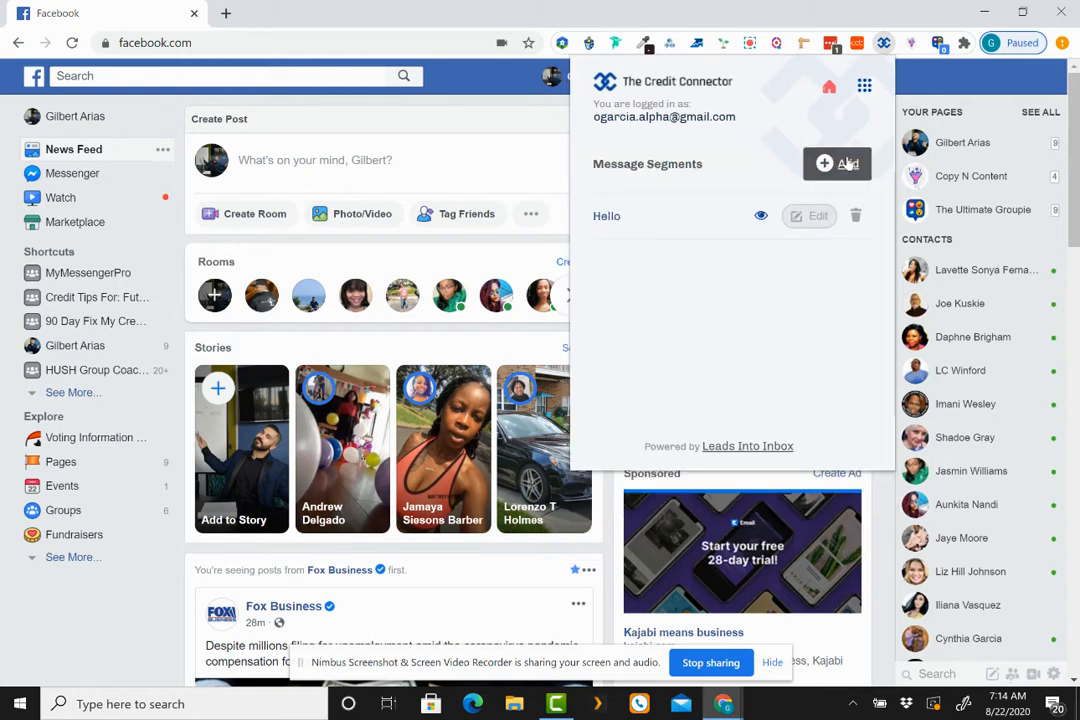
Start another new message segment and title it "Rental Groups"
left_click(848, 164)
left_click(848, 164)
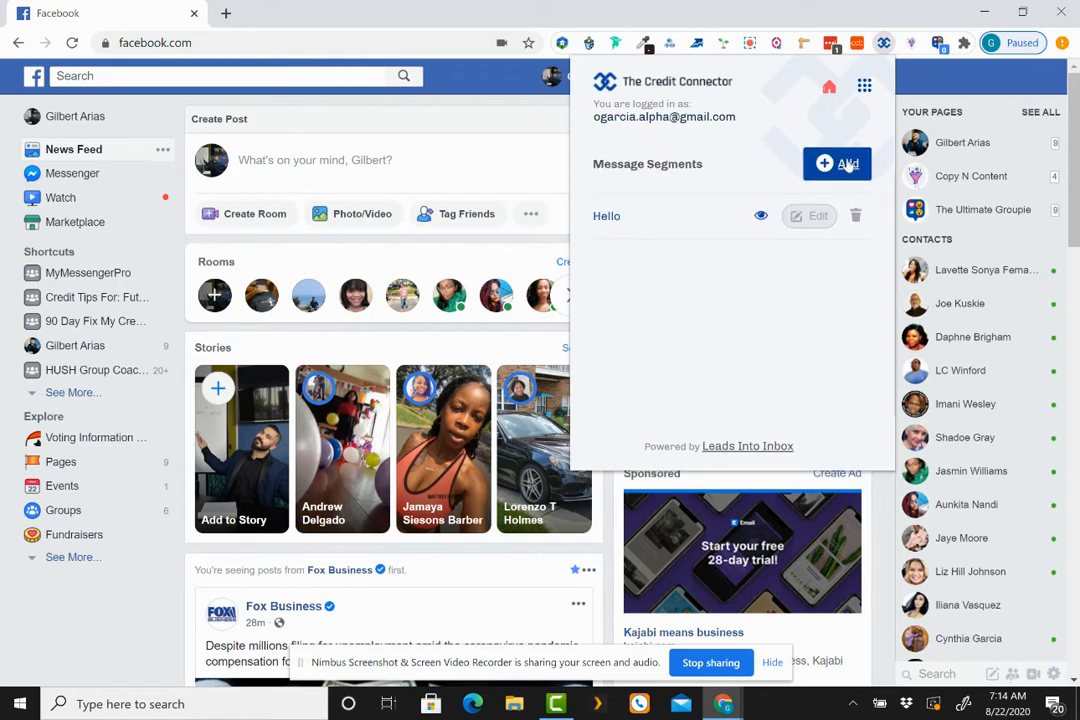
left_click(848, 164)
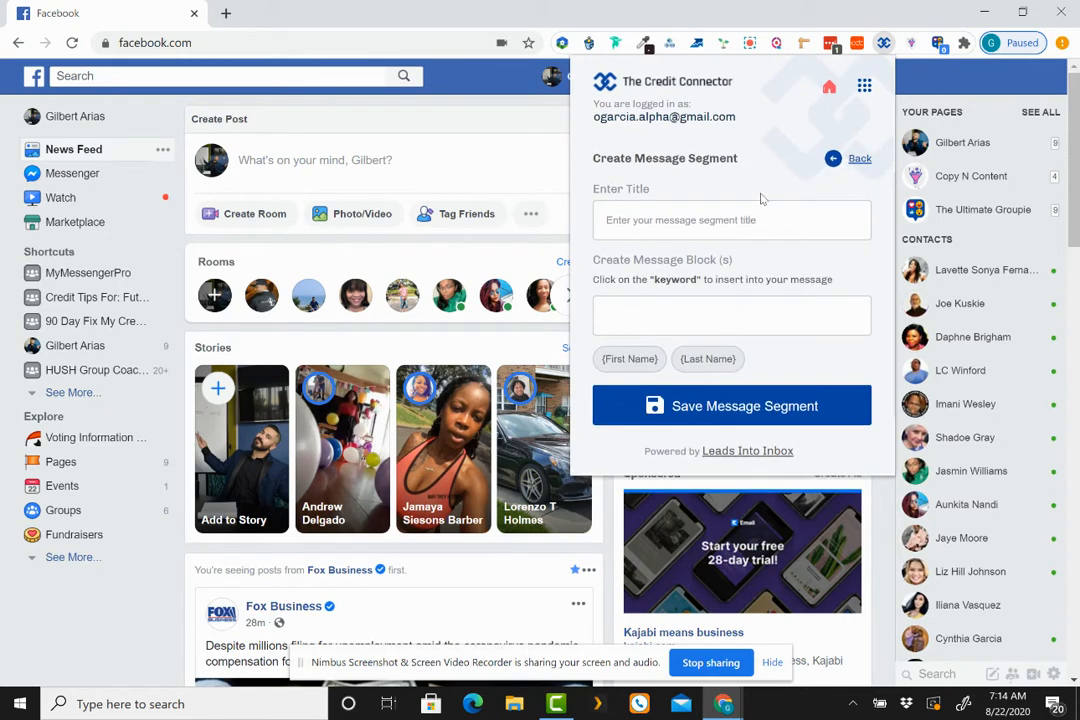
left_click(681, 223)
type("Rental Groups")
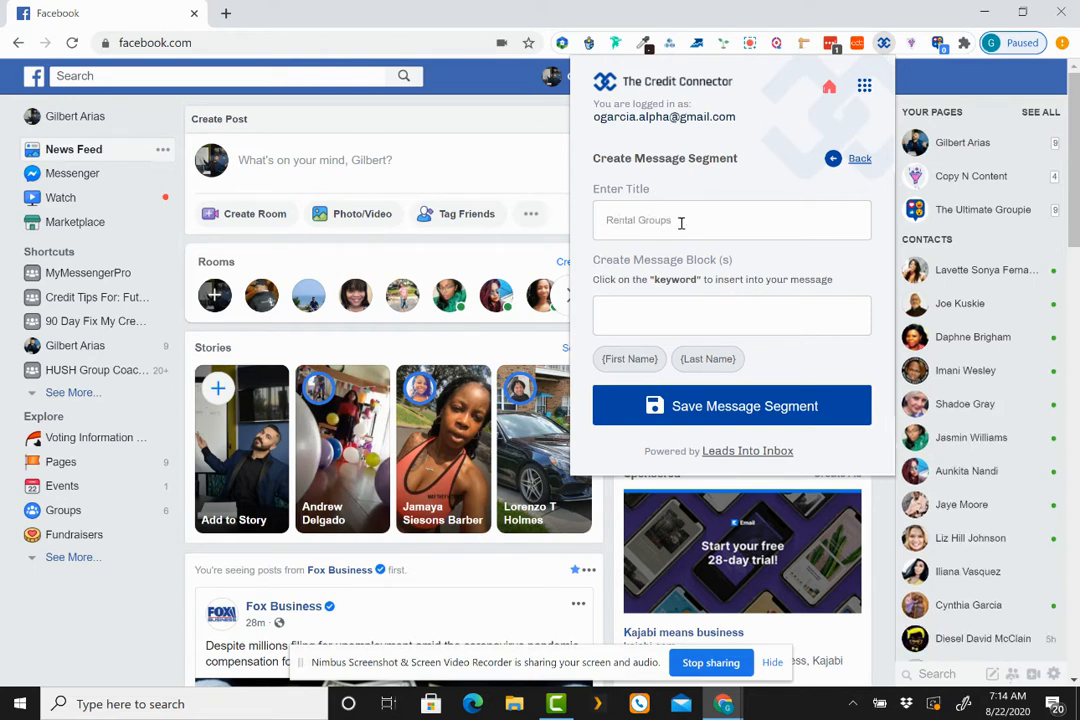
Add the message block "i sent a friend request because i noticed that were both in a couple of the same local rental groups... hope you don't mind?"
left_click(627, 327)
type("i sent a friend request becaus ei n")
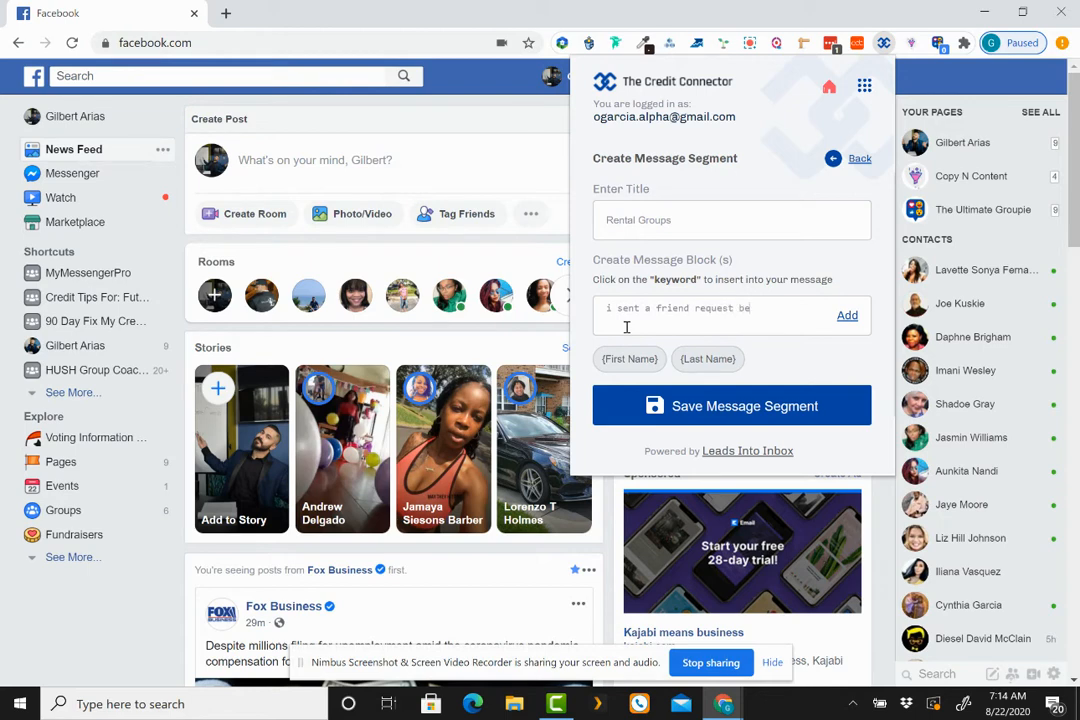
key("BackSpace")
key("BackSpace")
key("BackSpace")
key("BackSpace")
key("BackSpace")
type("e ")
type("i noticed that w")
type("ere both in ")
type("a couple o")
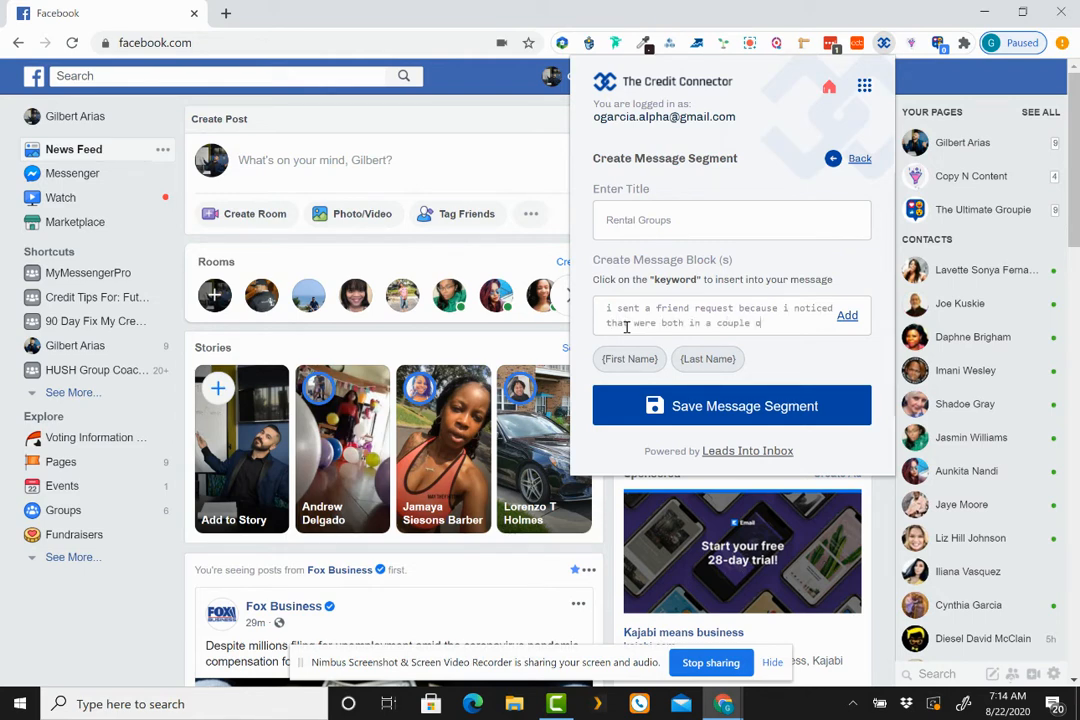
type("f the same local")
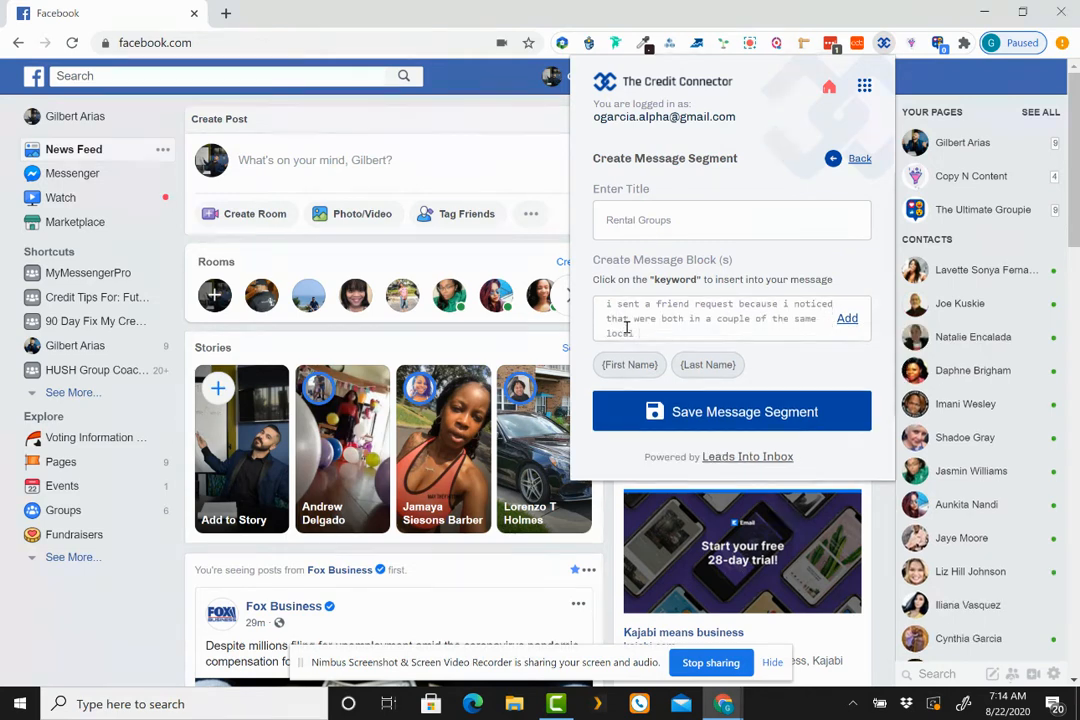
type(" rental groups... hope you don't mind")
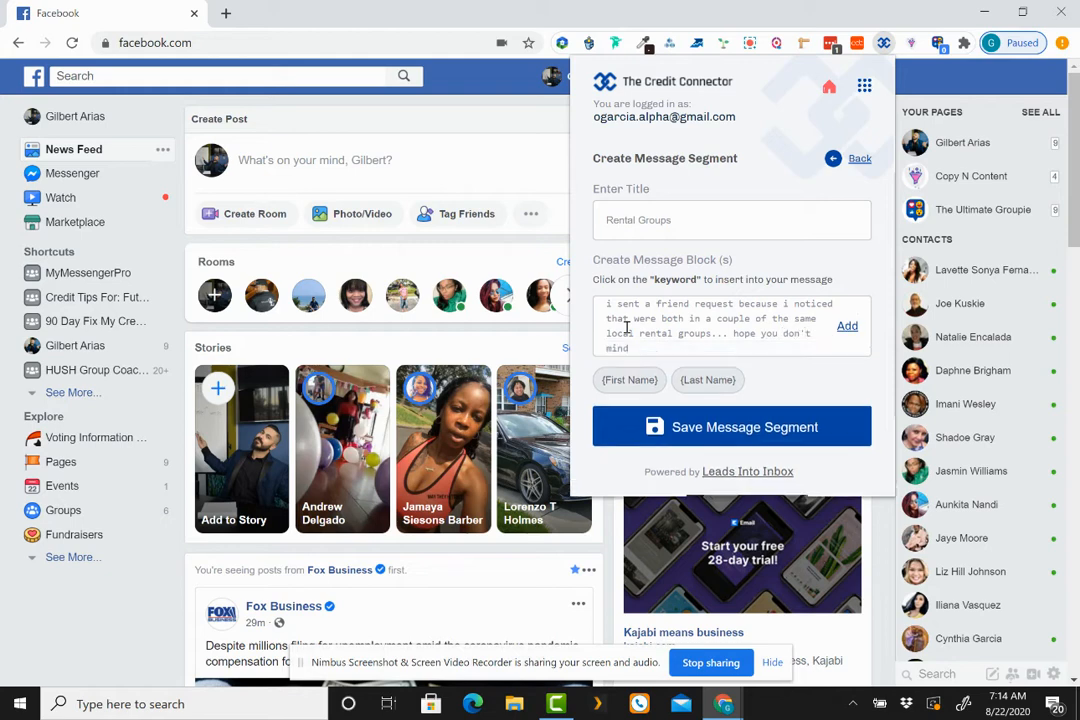
type("?")
left_click(847, 327)
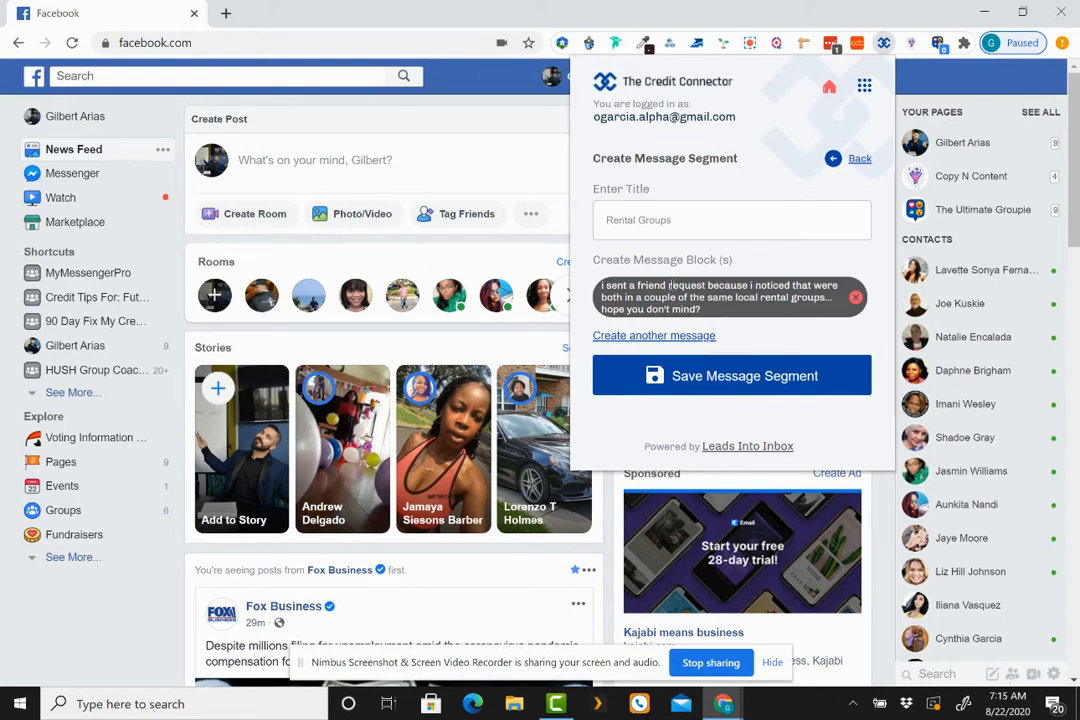
Add message "i noticed that were both in a couple of the same rental groups .. so i sent a friend request.. hope that's ok and you don't mind?"
left_click(657, 337)
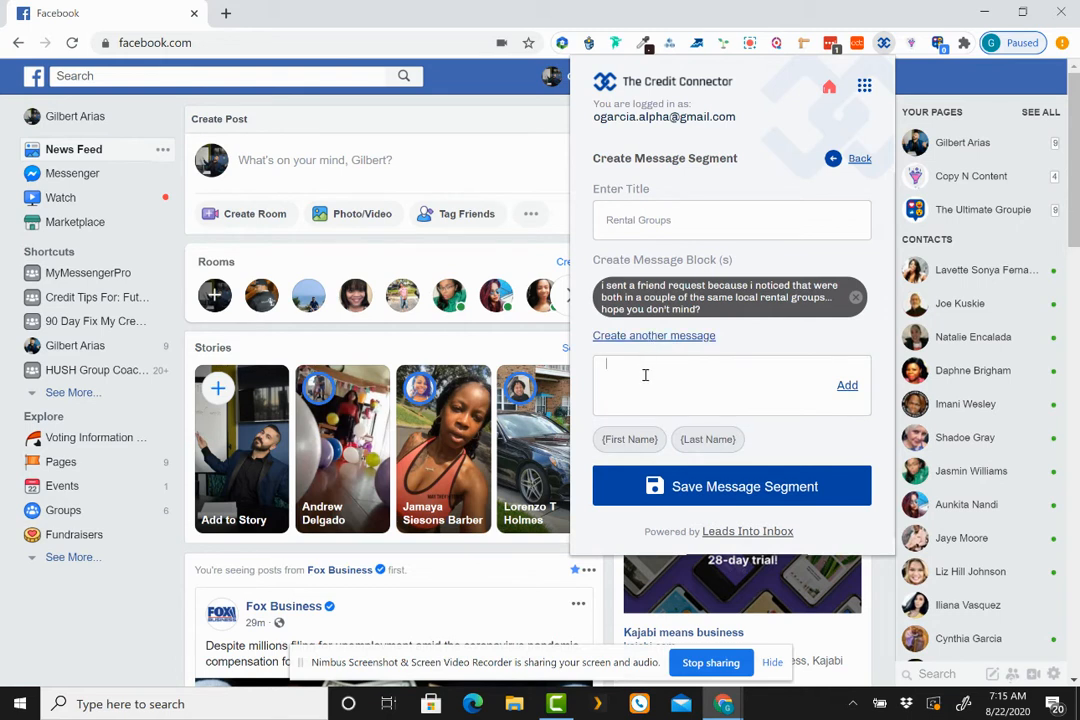
type("i noticed that were both in a couple of the same rental group")
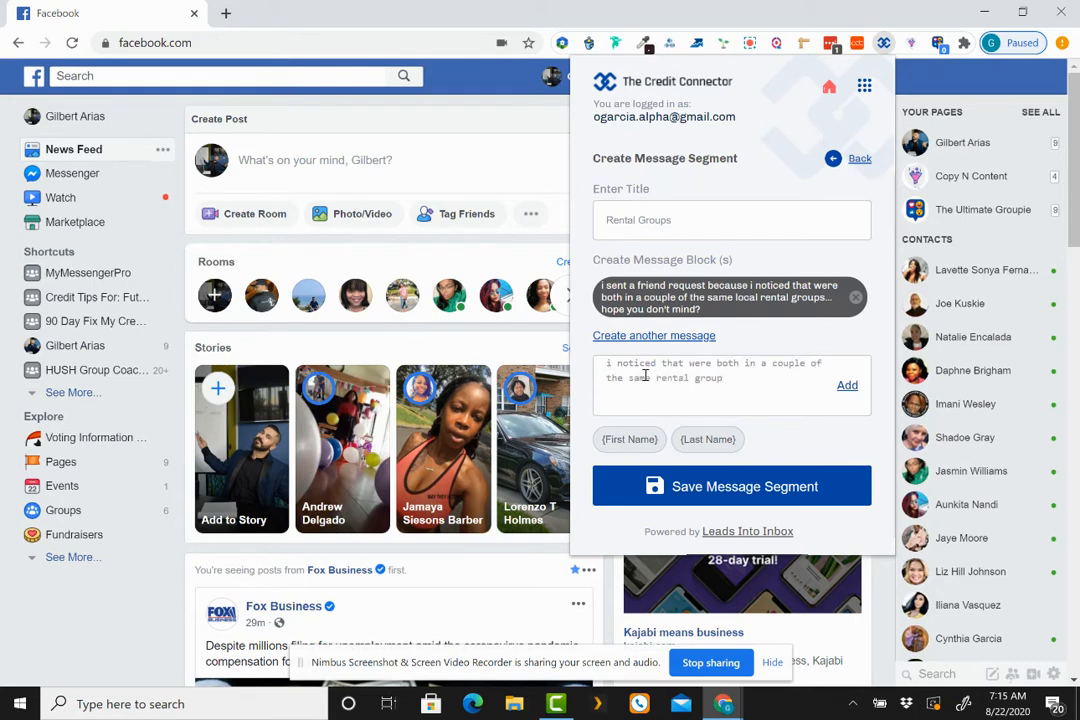
type("s .. so i sent a friend request.. hope that's ok and ")
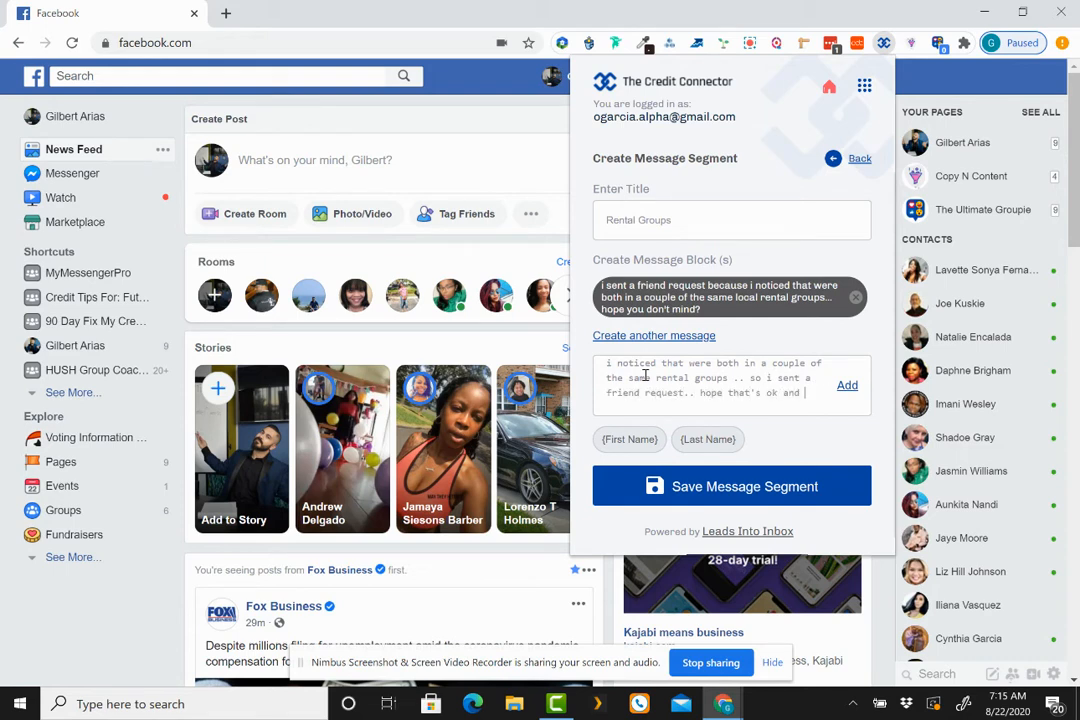
type("you don't mind?")
left_click(846, 386)
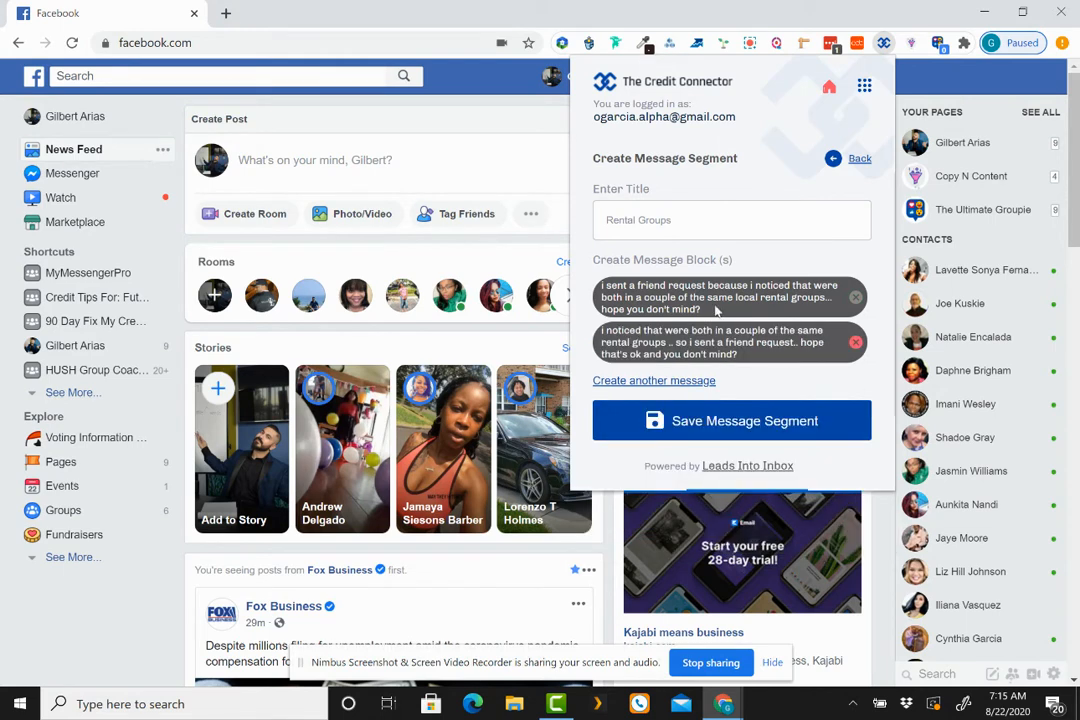
Add message block "i seen were both in a couple rental group .. are you looking for a place to rent?? i sent a friend request..hope thats ok?"
left_click(651, 381)
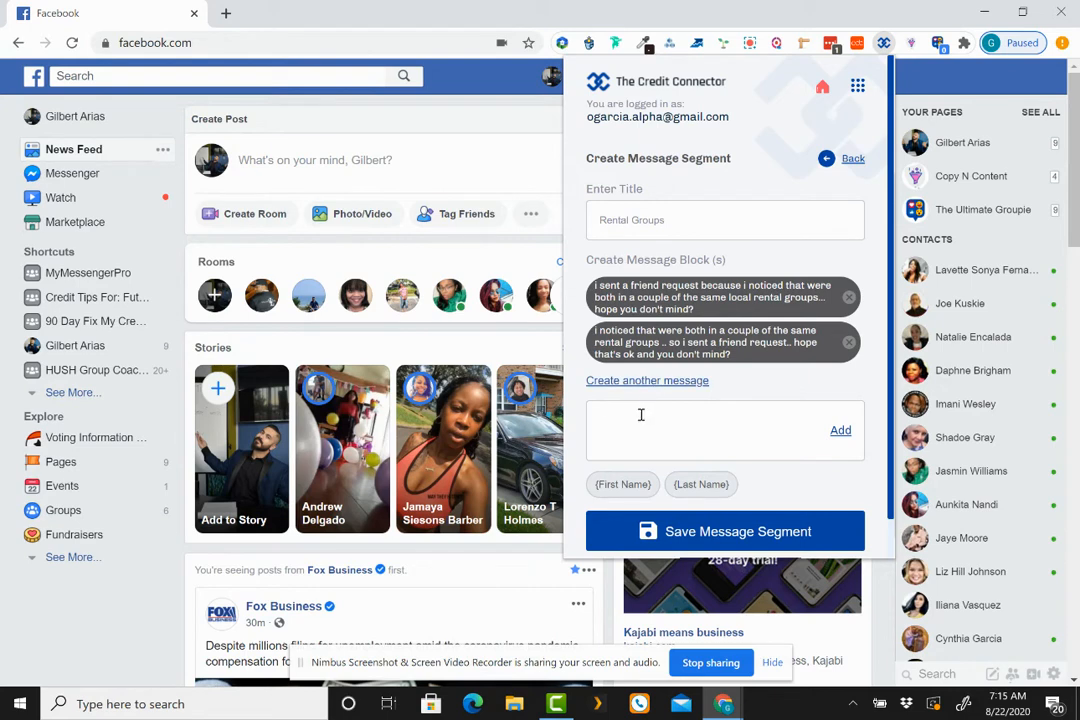
type("i seen were both in")
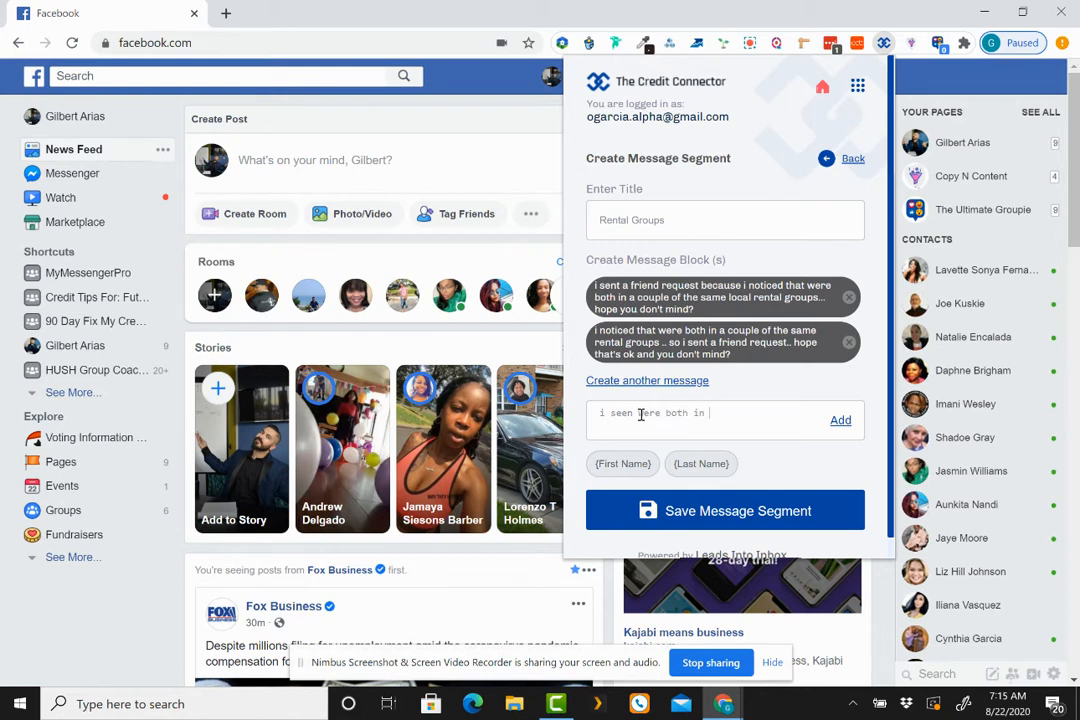
type(" a couple rental group .. are yo")
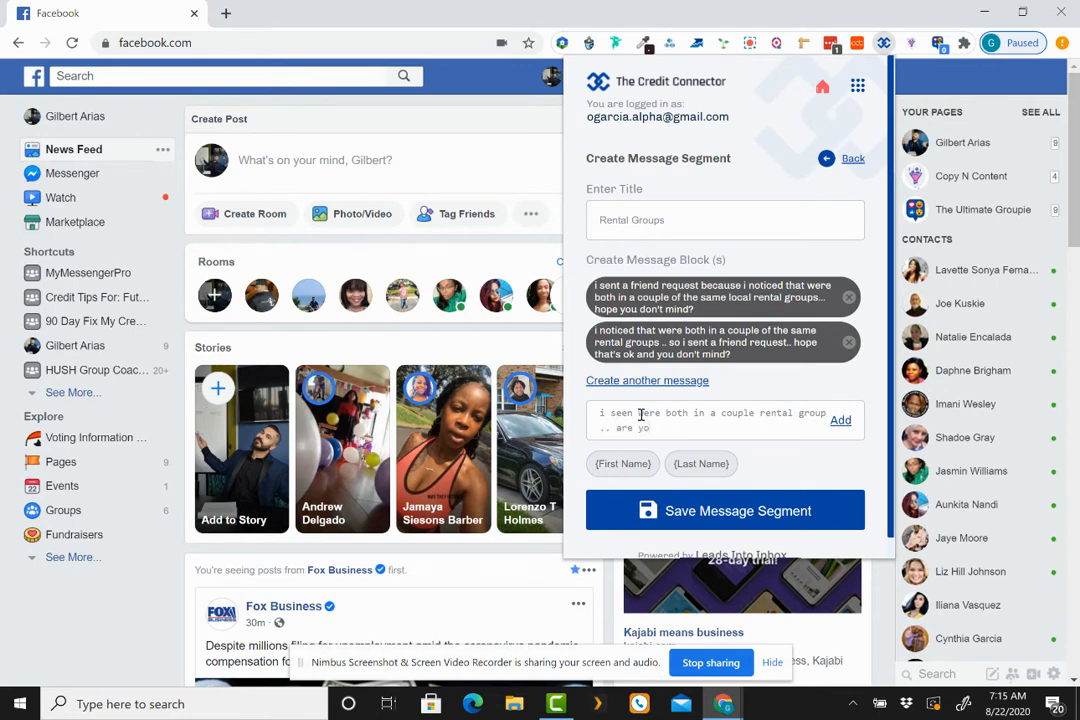
type("u looking for a place to rent??")
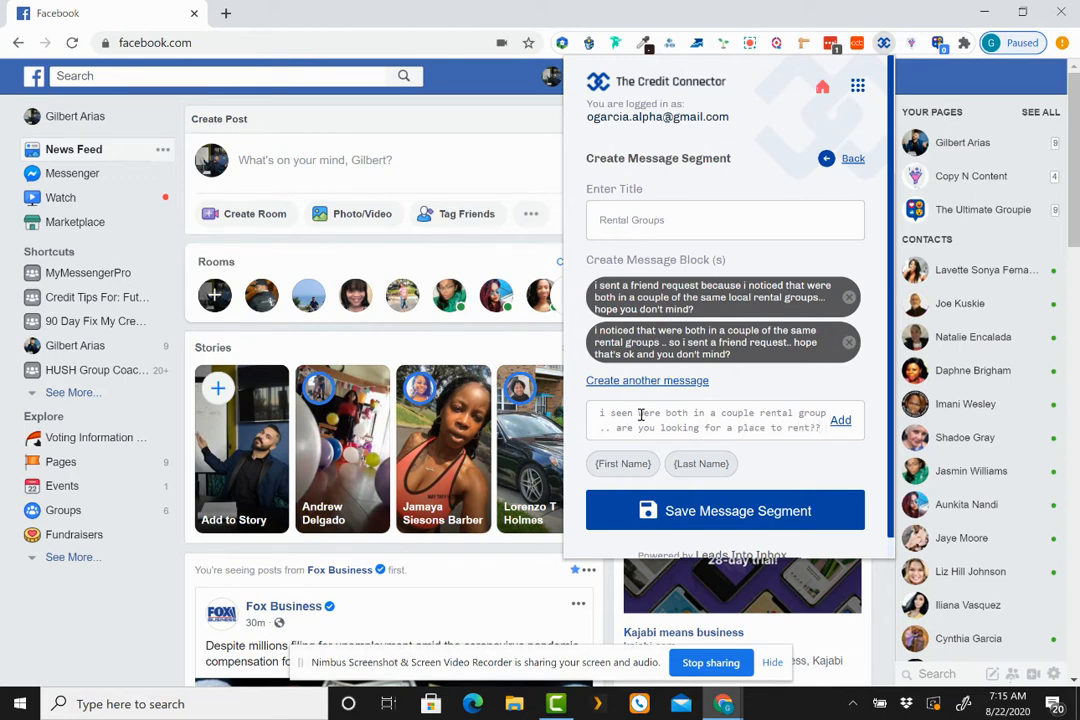
key("Return")
type("i sent a friend request..hope thats")
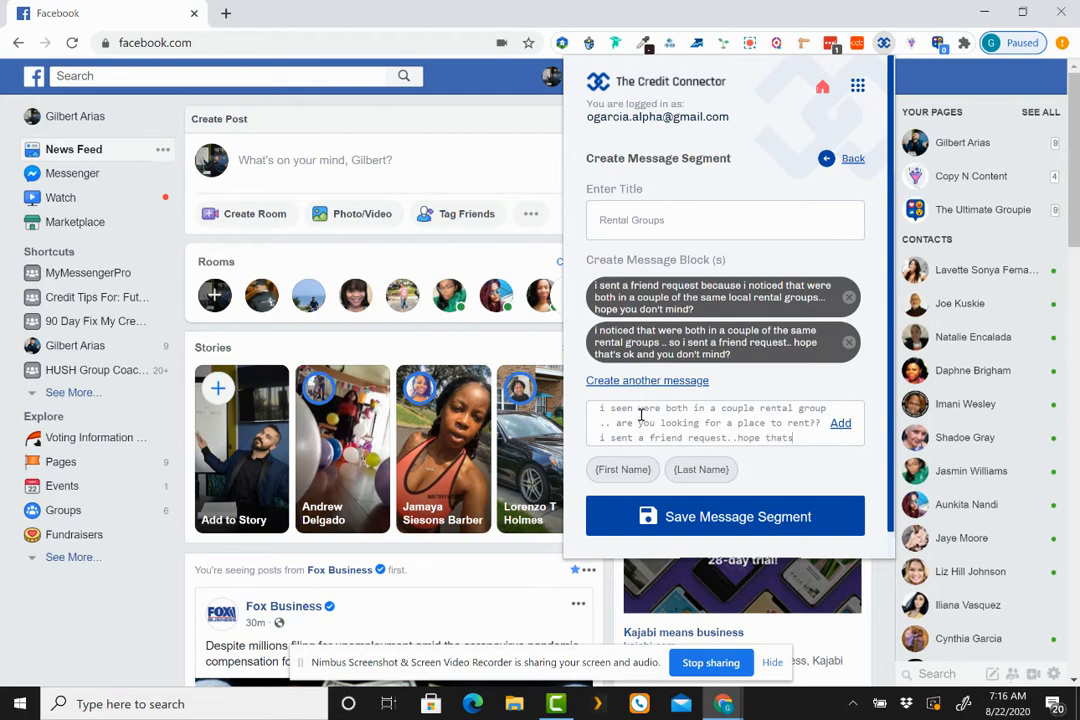
type(" ok?")
left_click(846, 424)
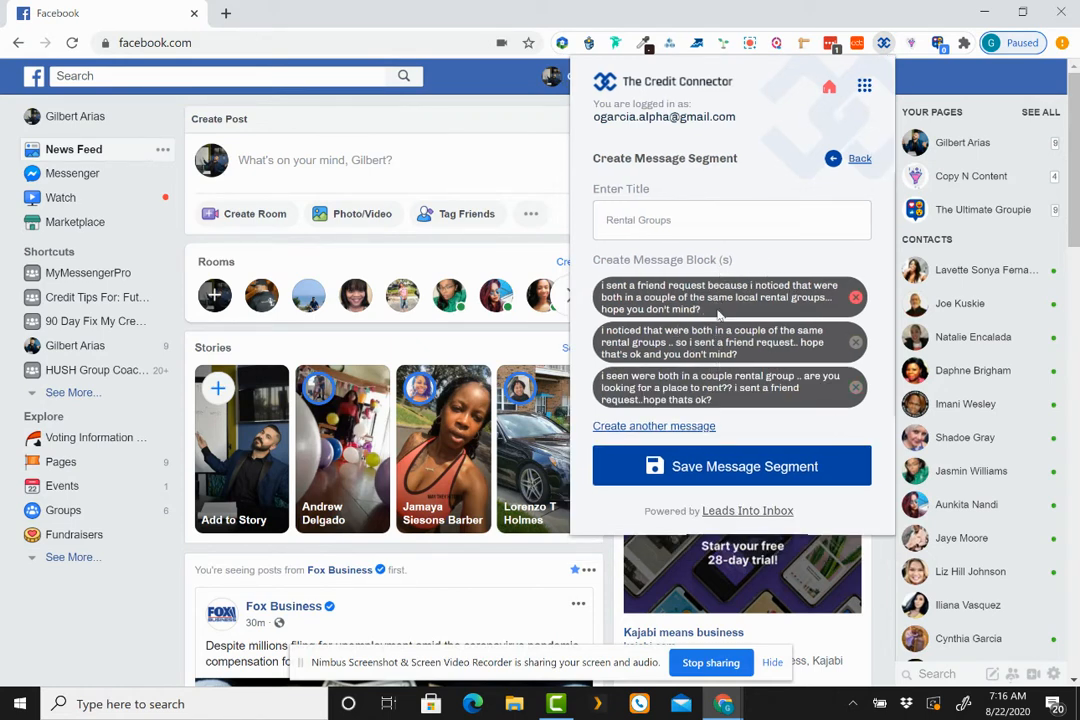
Save the Rental Groups message segment and open the list of message groups
left_click(687, 467)
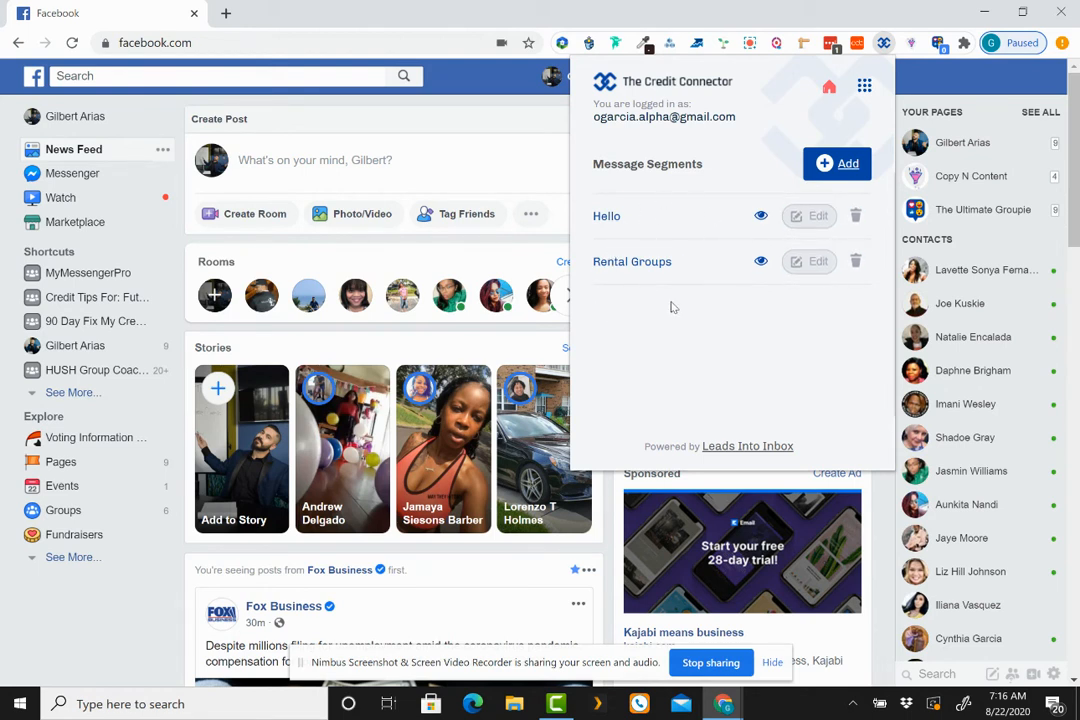
left_click(865, 88)
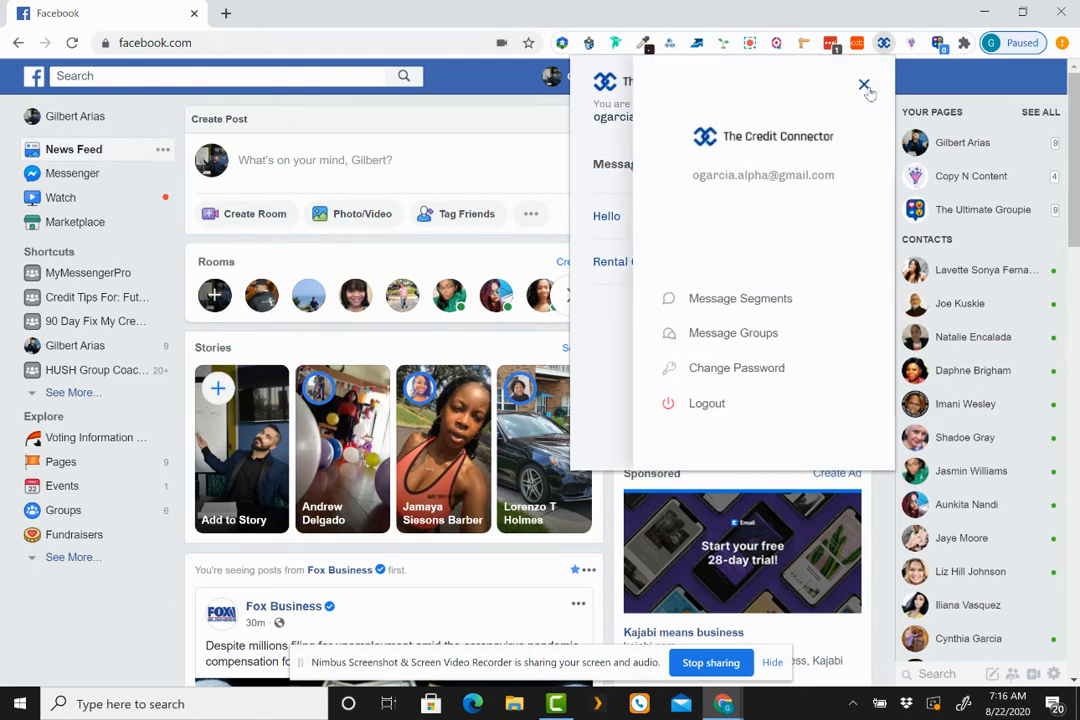
left_click(741, 340)
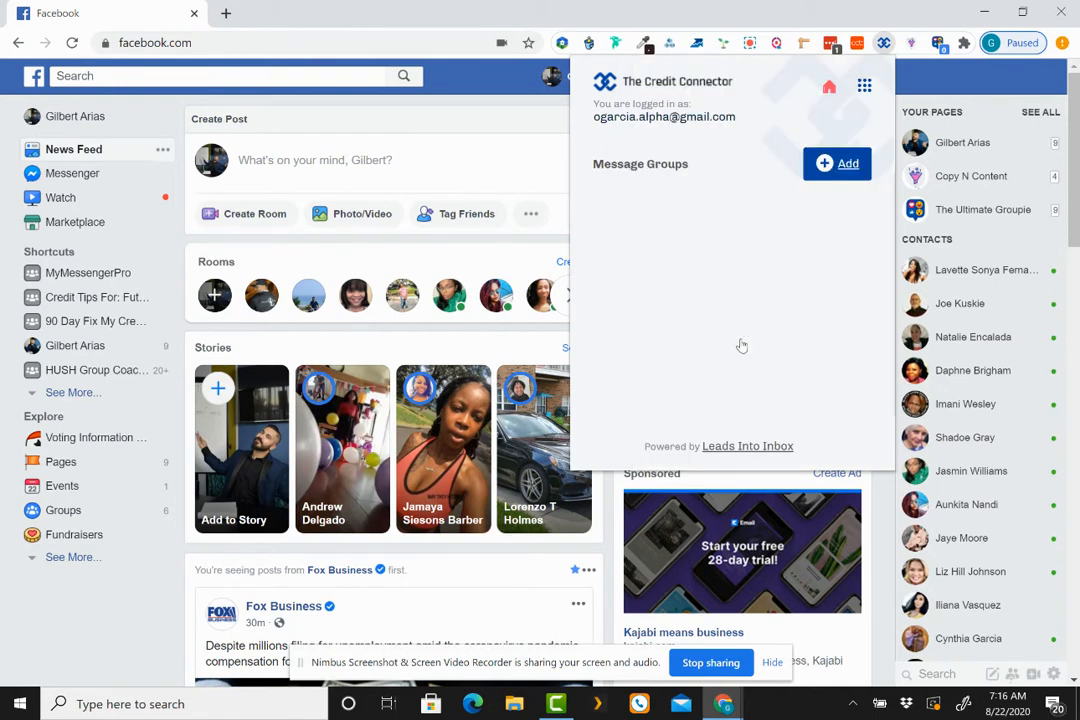
Start a new message group and title it "Rental Groups Message"
left_click(840, 170)
left_click(763, 219)
type("Rental Groups MEs")
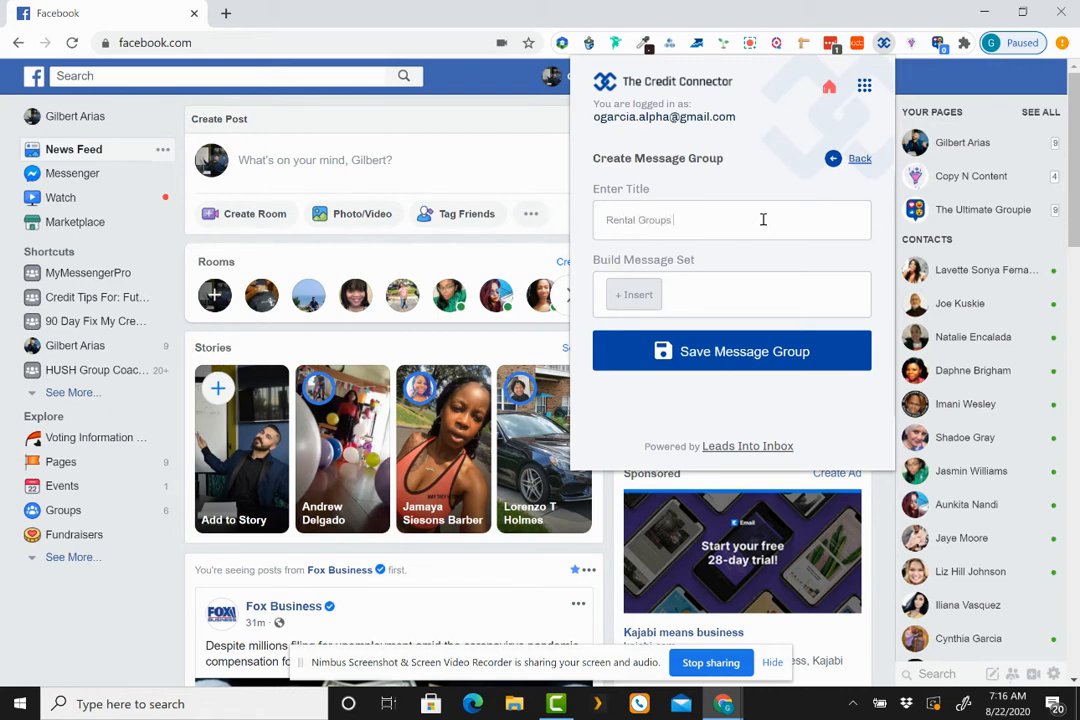
key("BackSpace")
key("BackSpace")
type("essage")
Build a message set from the Hello segment followed by the Rental Groups segment, and save the message group
left_click(643, 300)
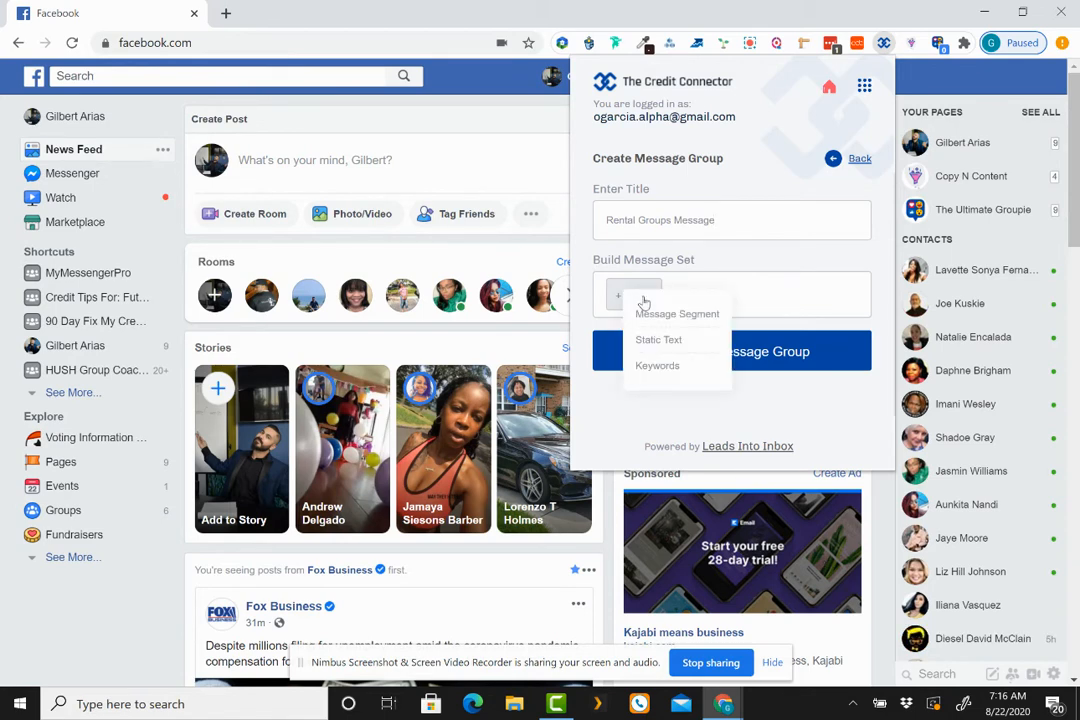
left_click(647, 315)
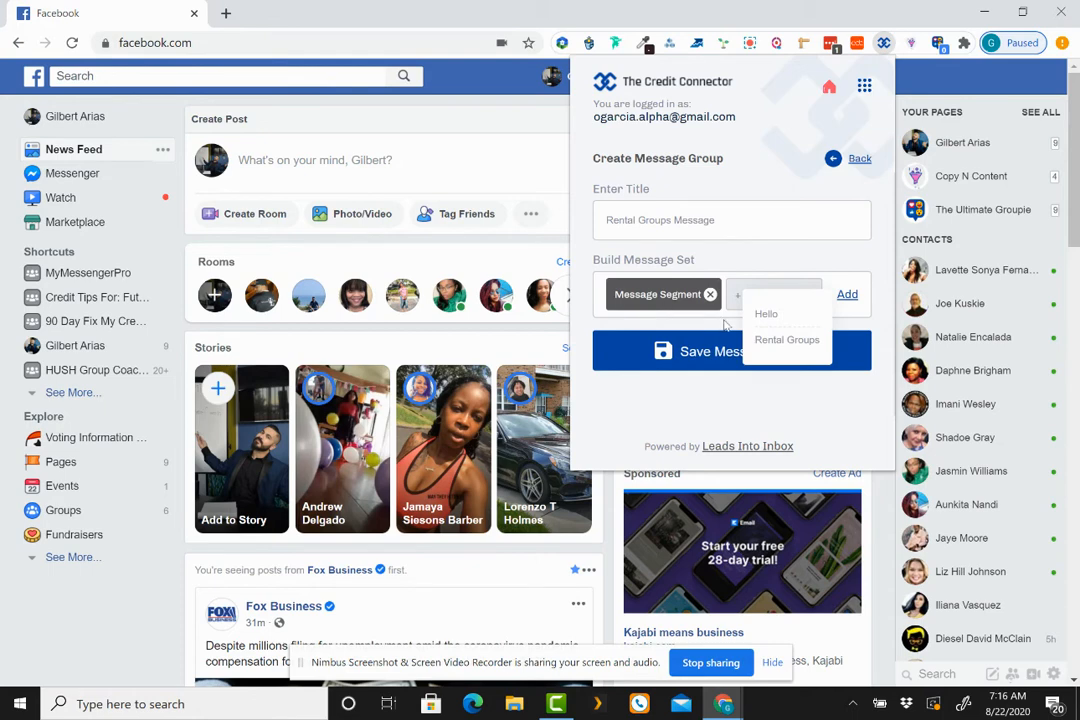
left_click(769, 315)
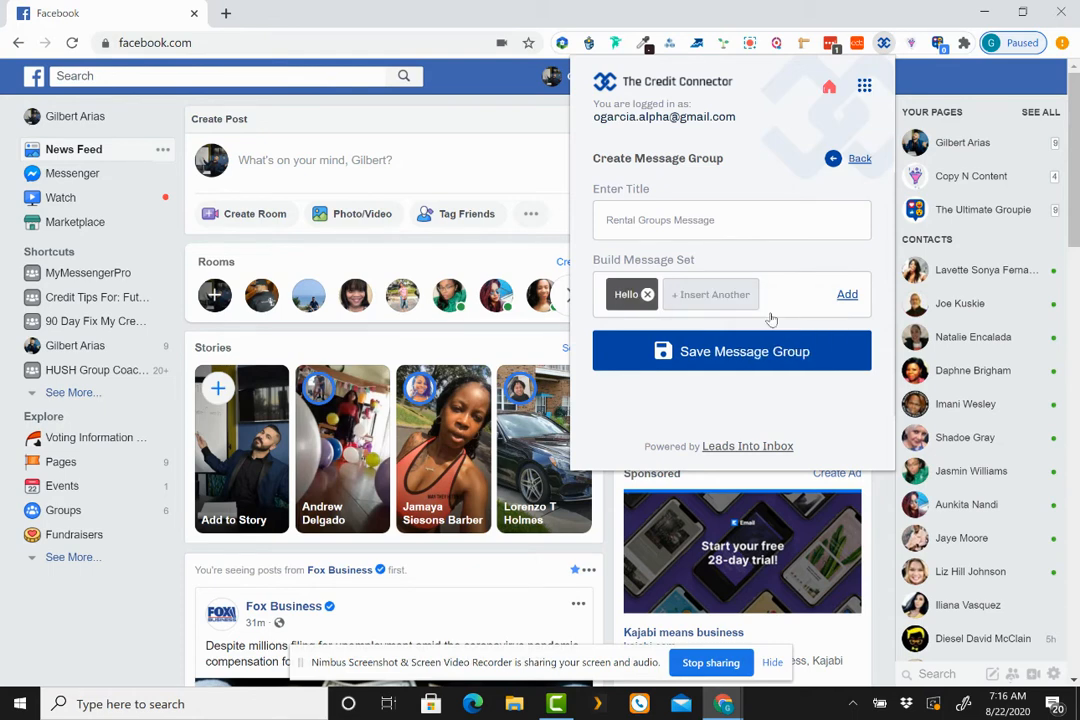
left_click(721, 299)
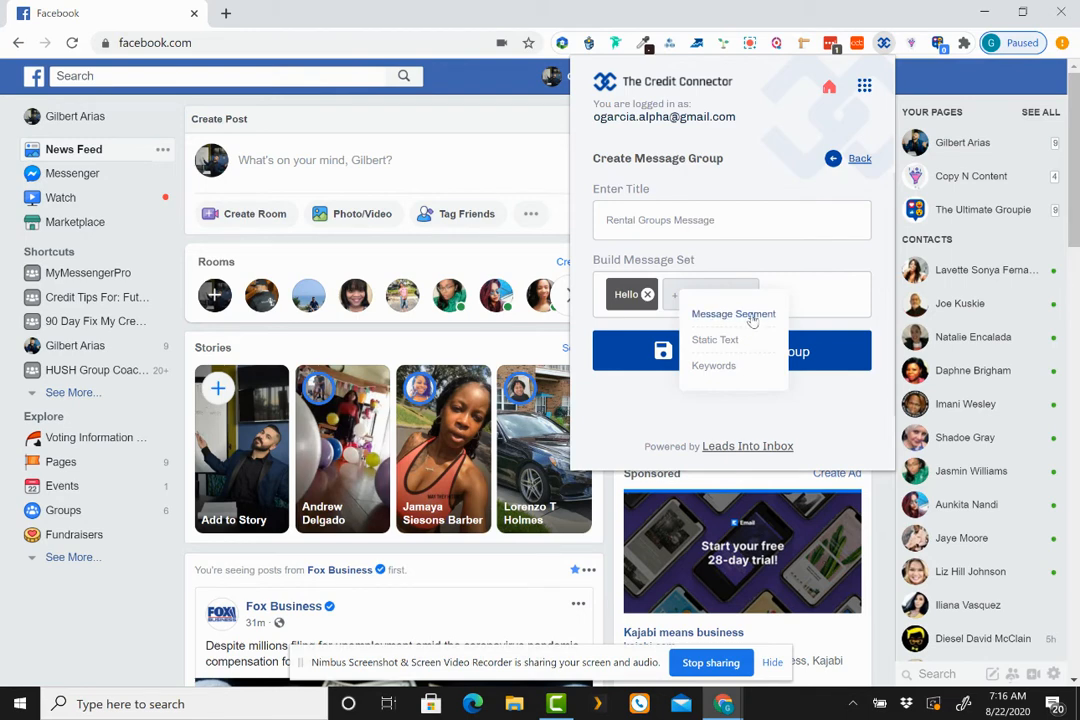
left_click(753, 314)
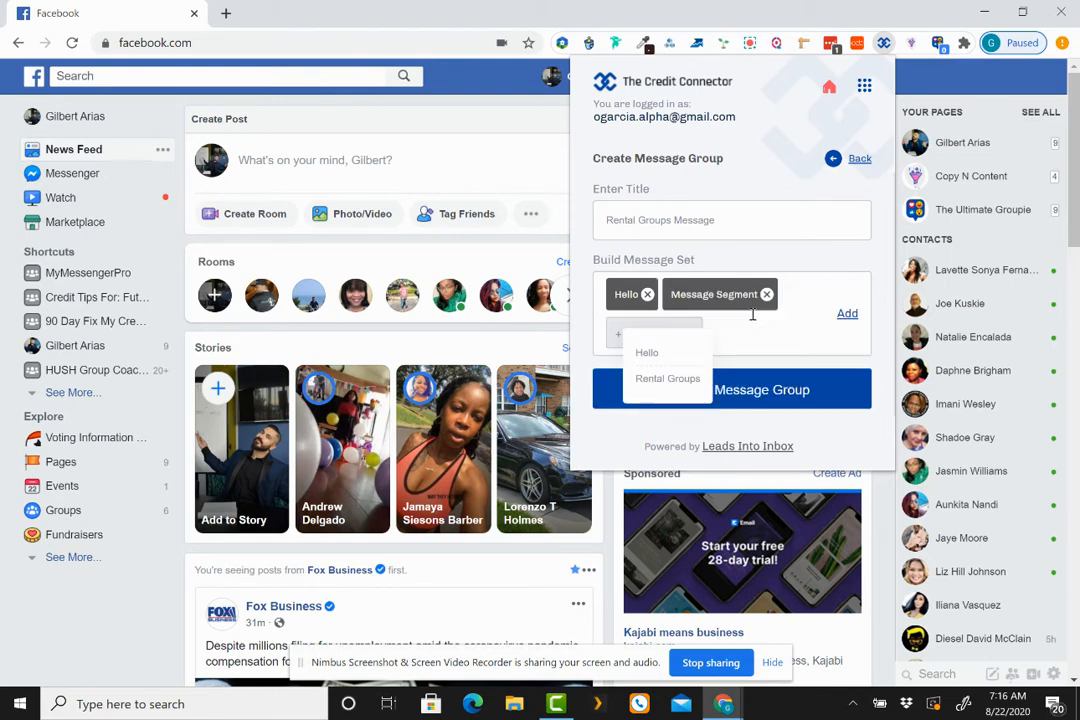
left_click(671, 385)
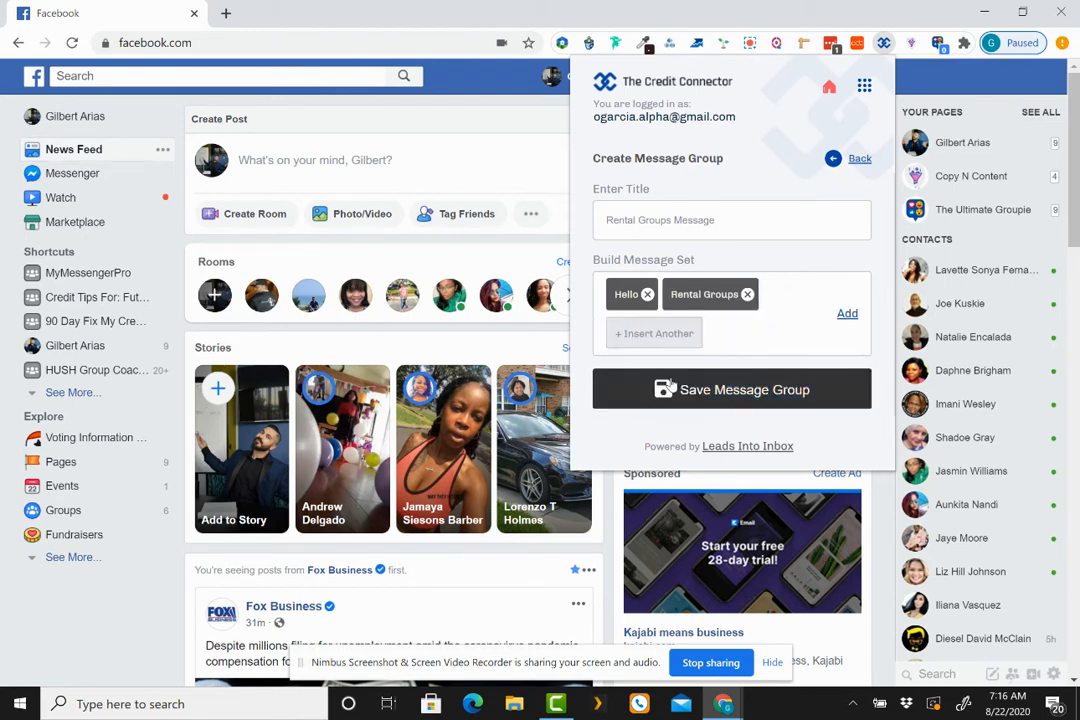
left_click(847, 314)
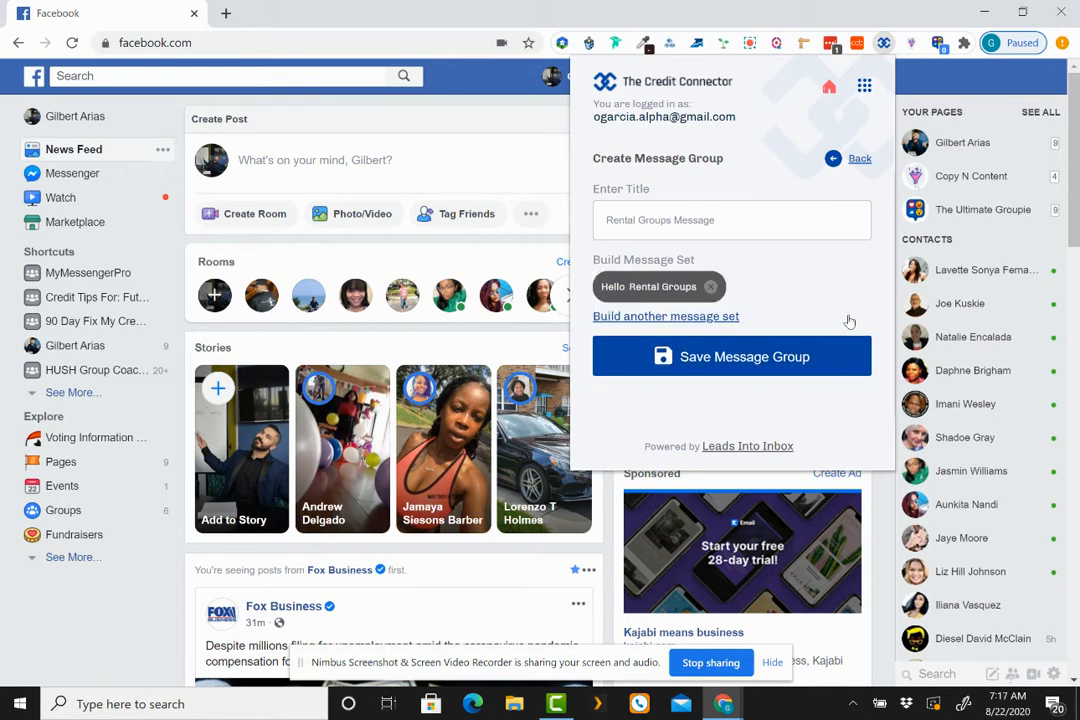
left_click(747, 368)
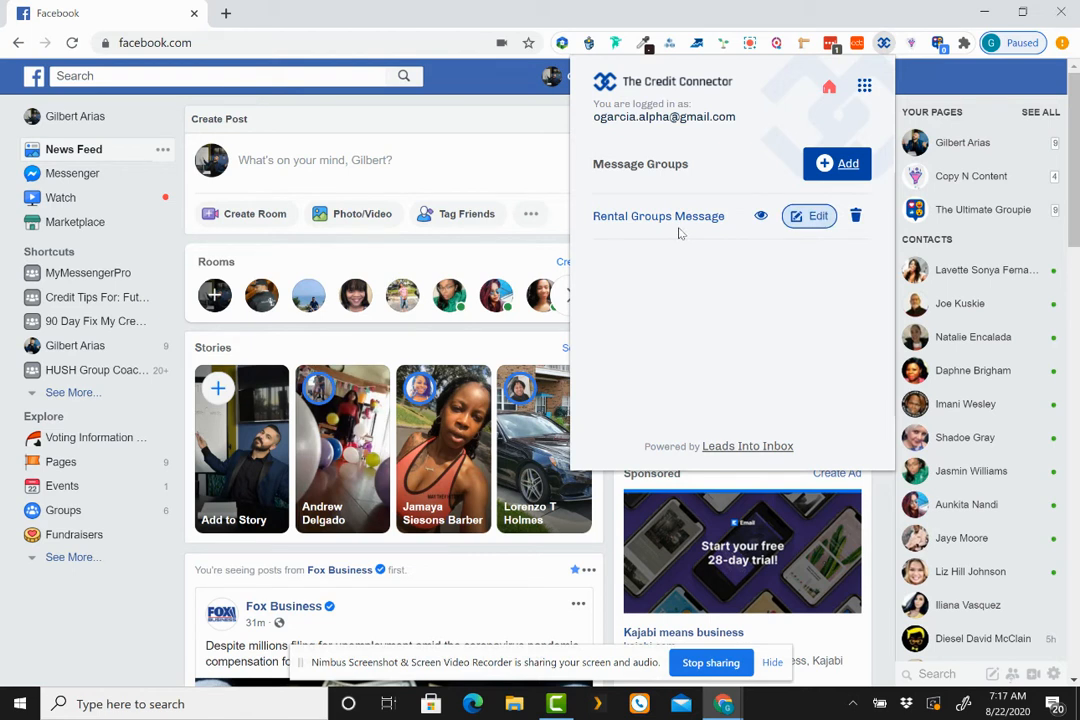
Search Facebook for "rental" and open the members list of the High Desert Victor Valley Rentals ~ Apartments & Houses for RENT group
left_click(540, 120)
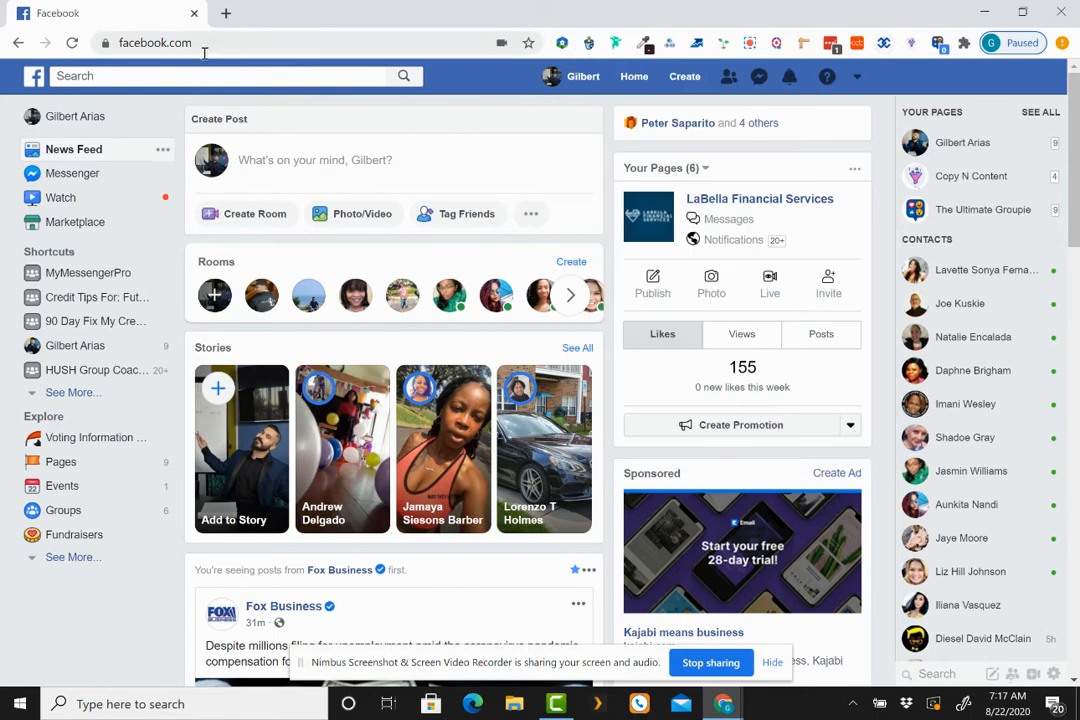
left_click(176, 80)
type("rental")
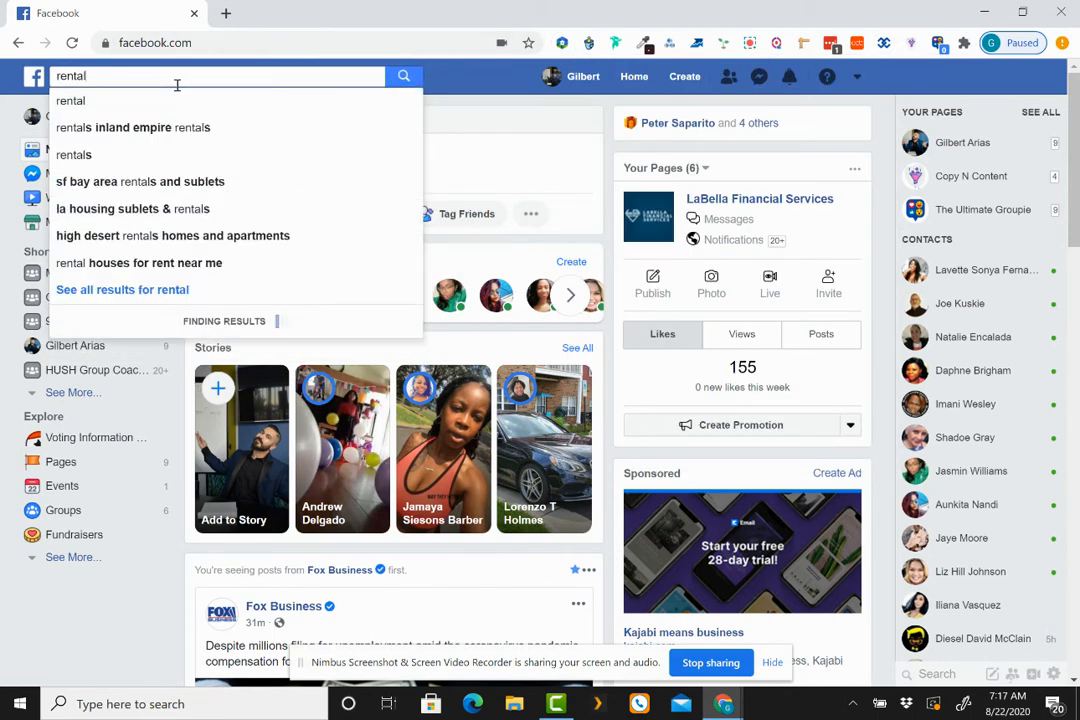
key("Return")
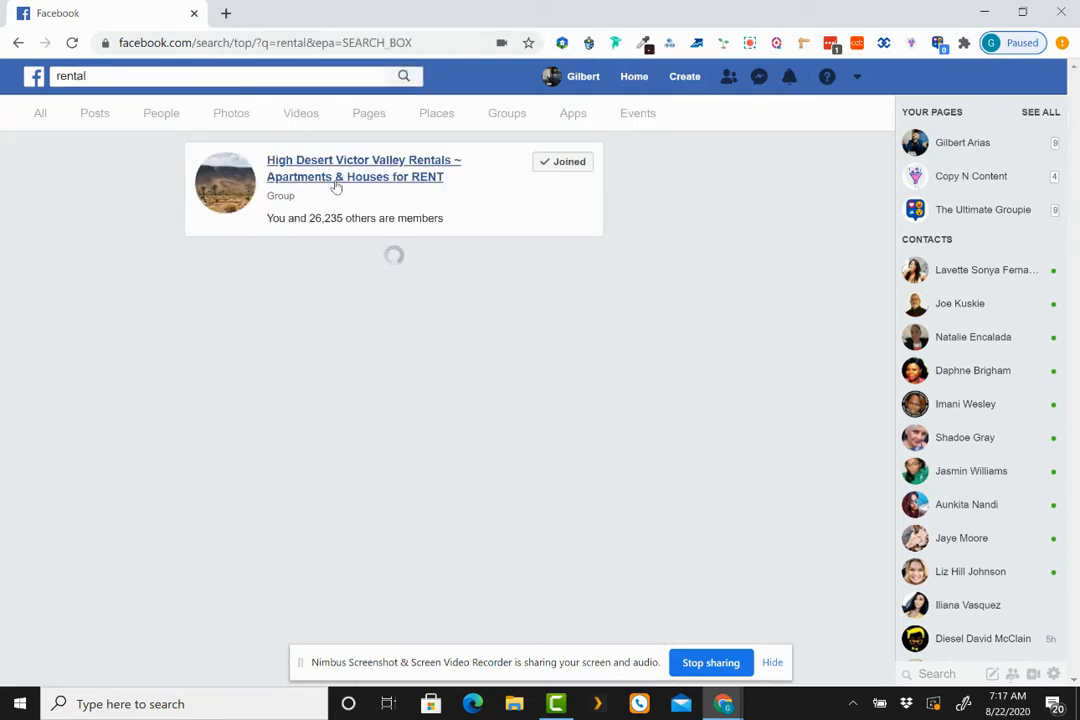
left_click(336, 184)
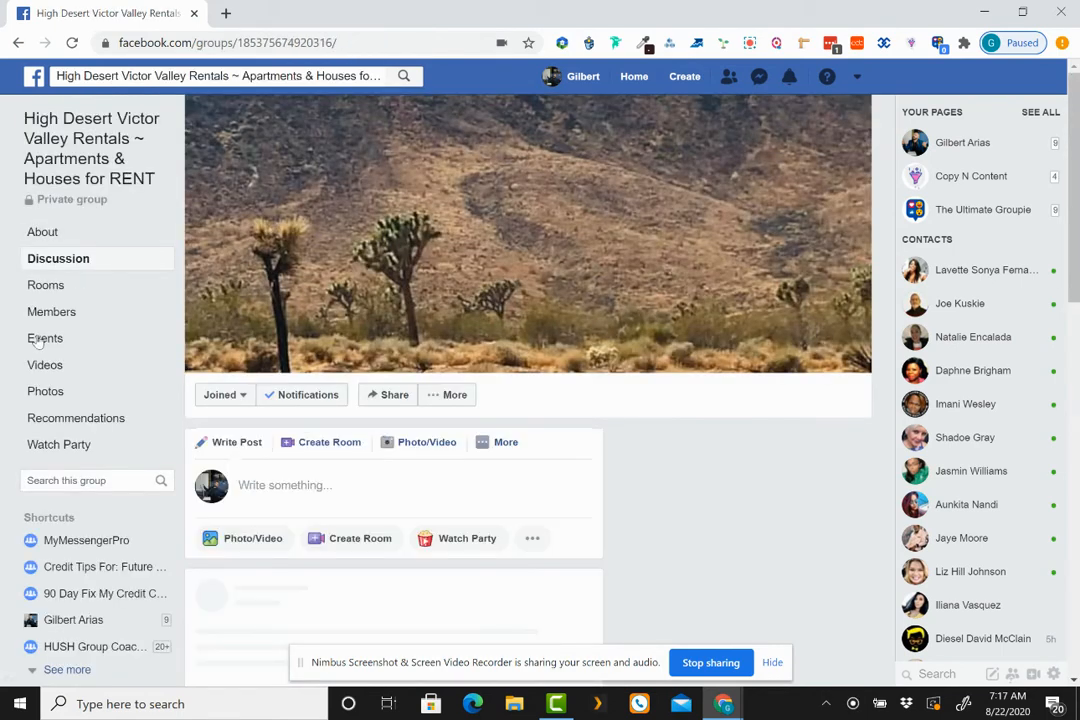
left_click(53, 313)
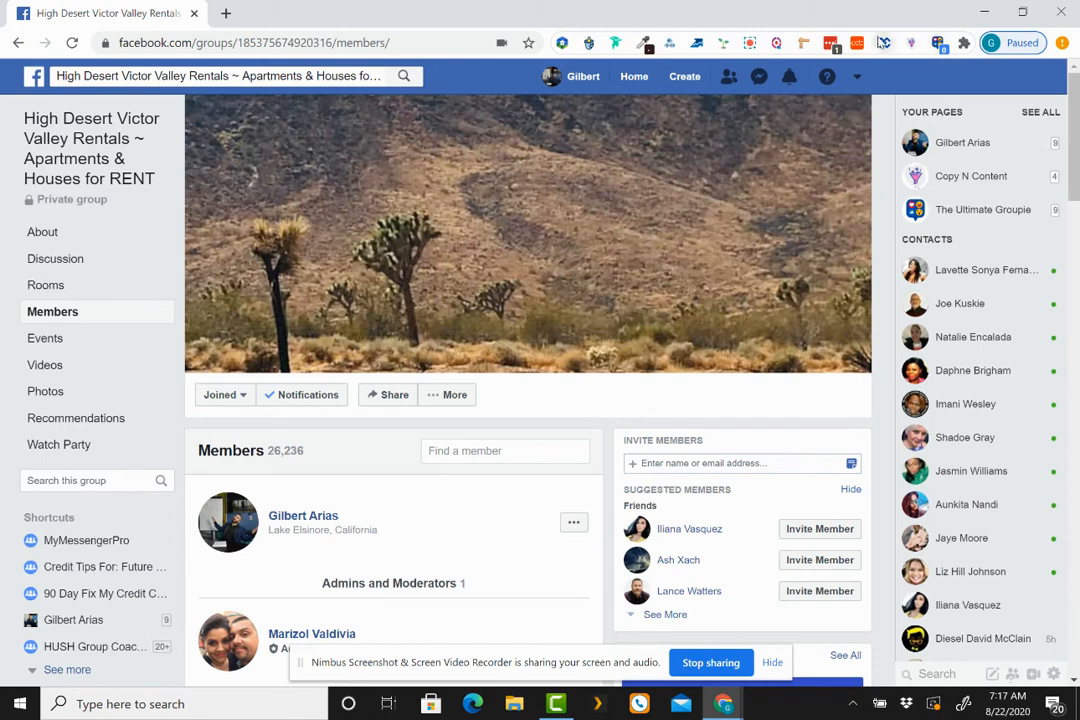
Select the Rental Groups Message group in The Credit Connector and run the script on the group's members
left_click(884, 43)
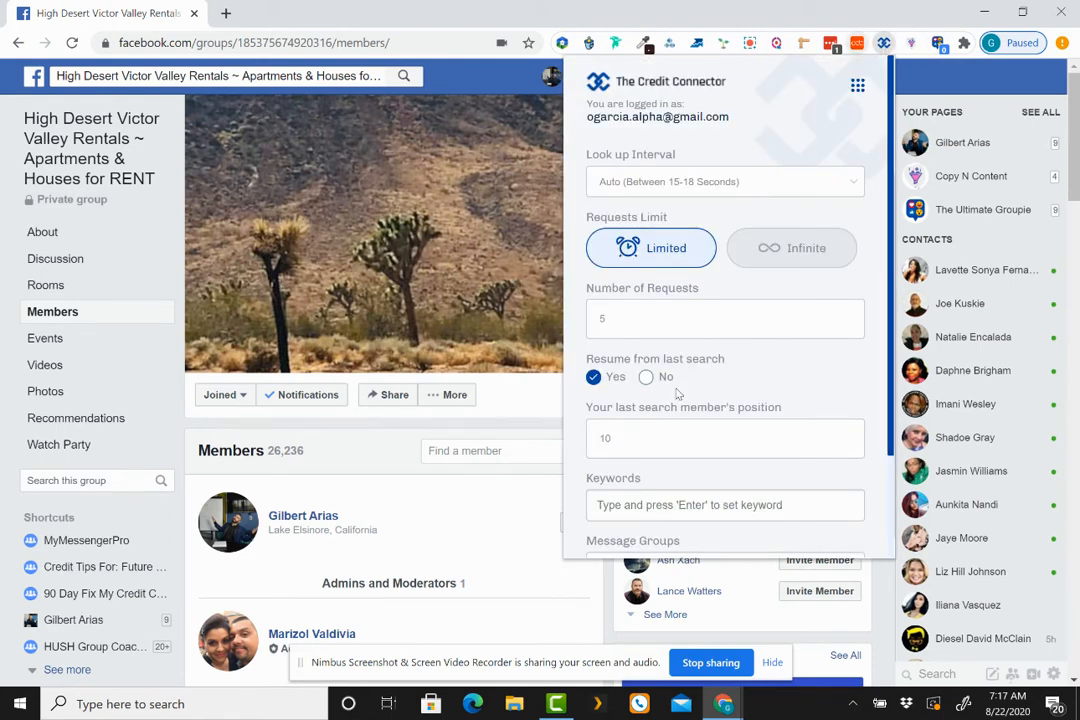
scroll(730, 330, "down", 2)
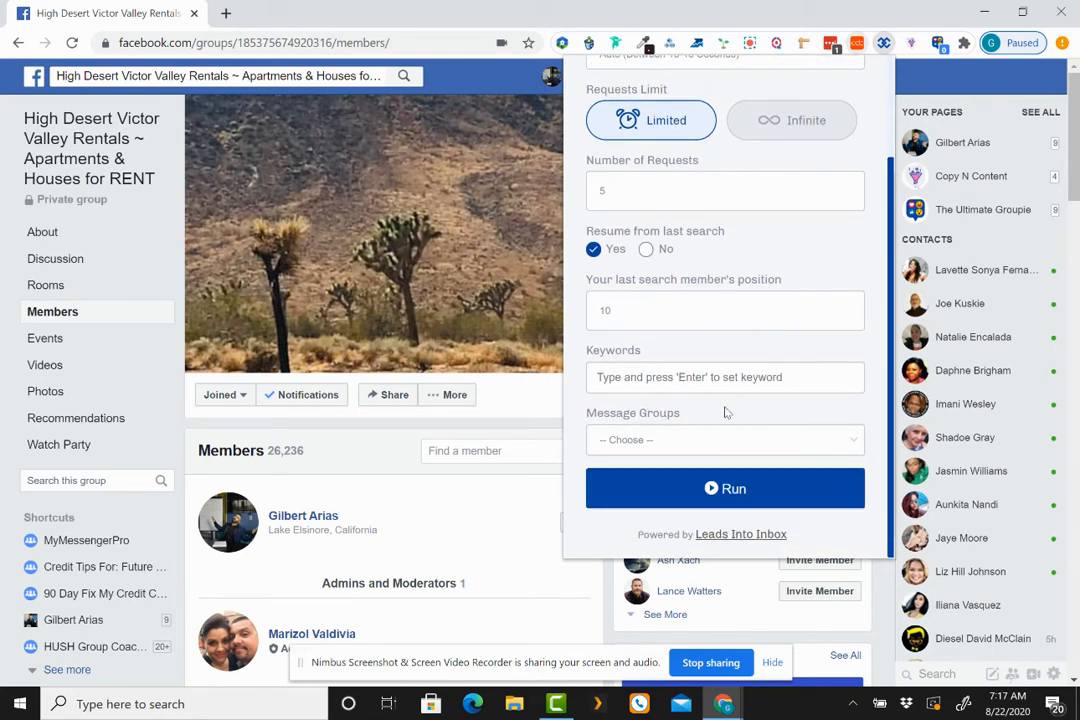
left_click(695, 442)
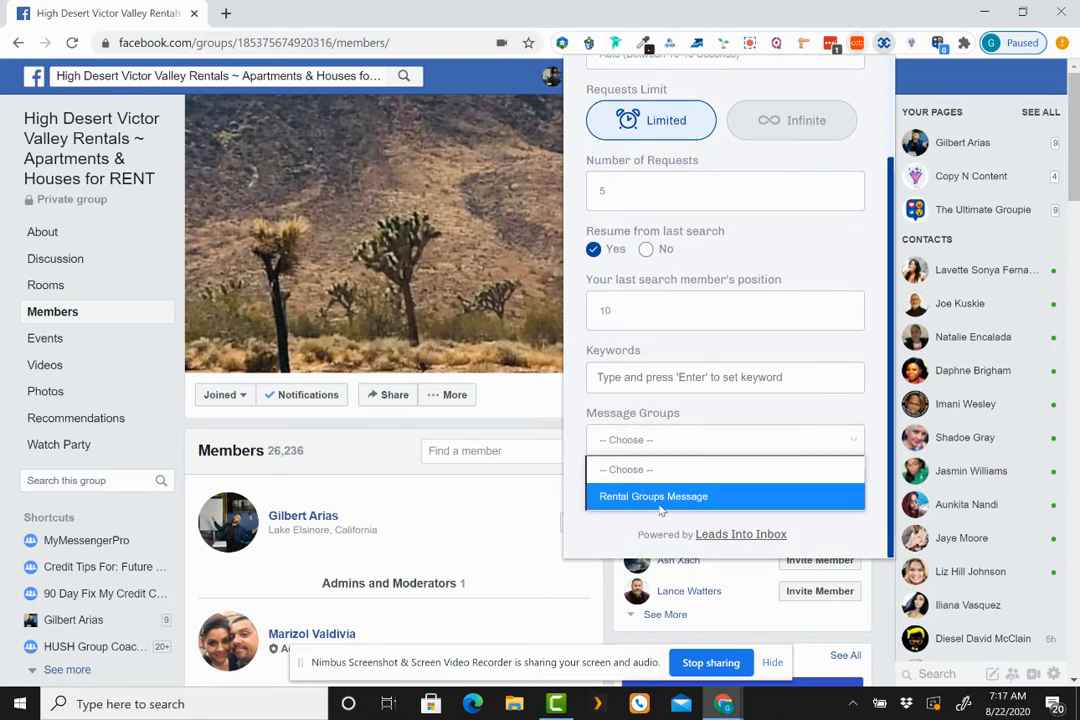
left_click(680, 497)
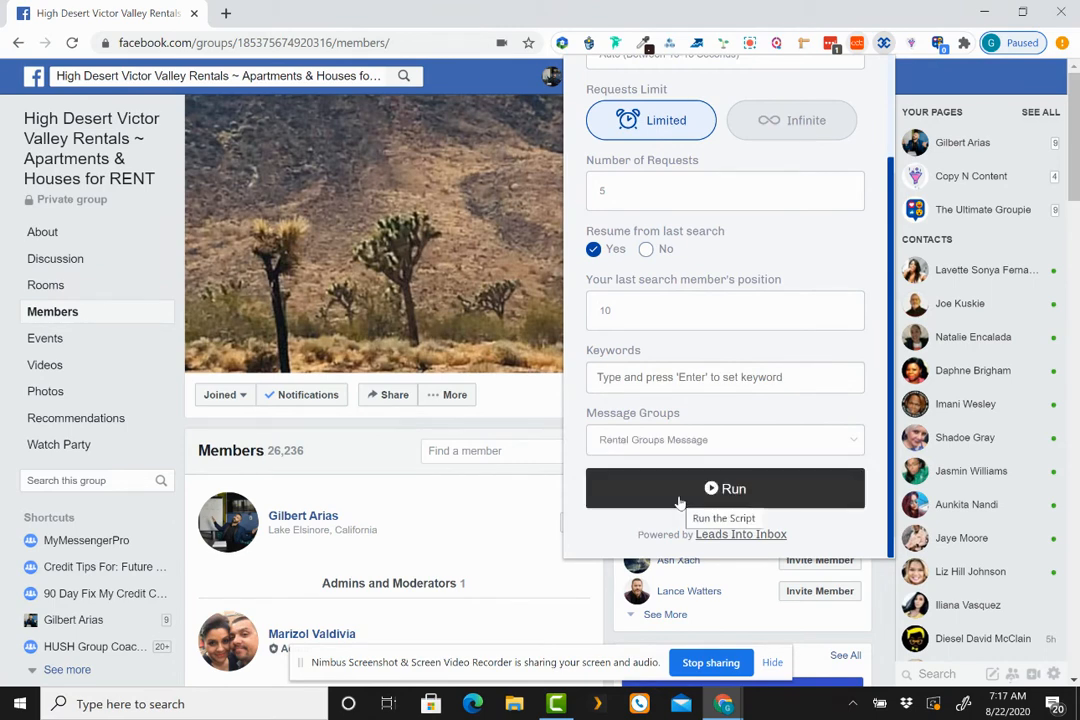
right_click(679, 502)
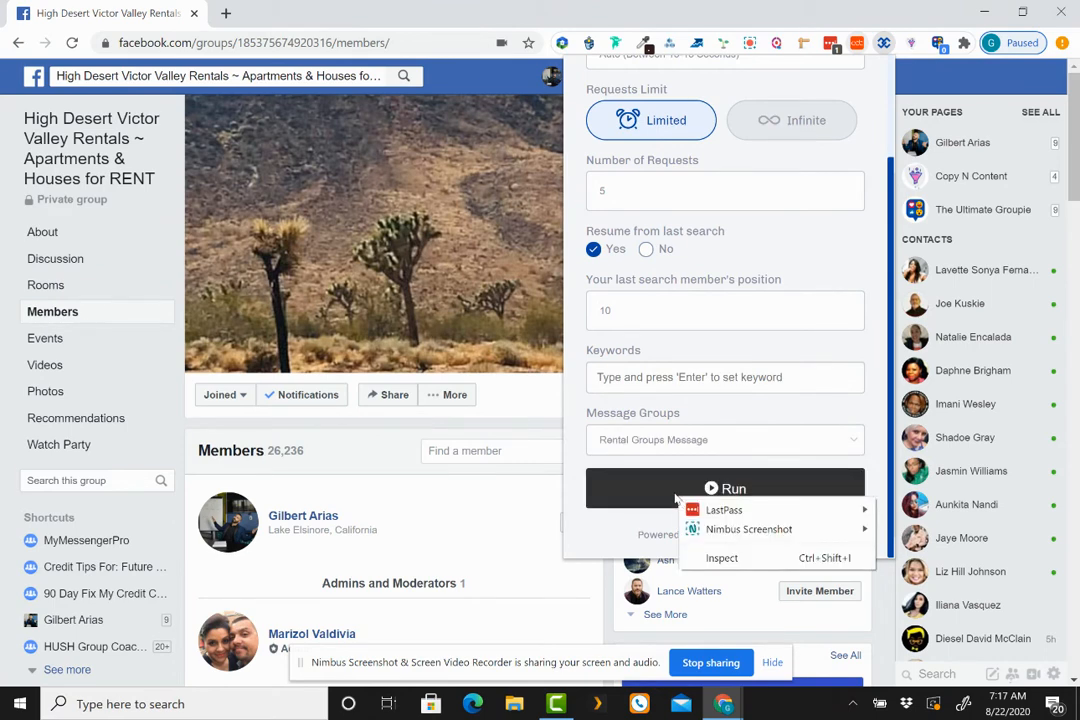
left_click(644, 489)
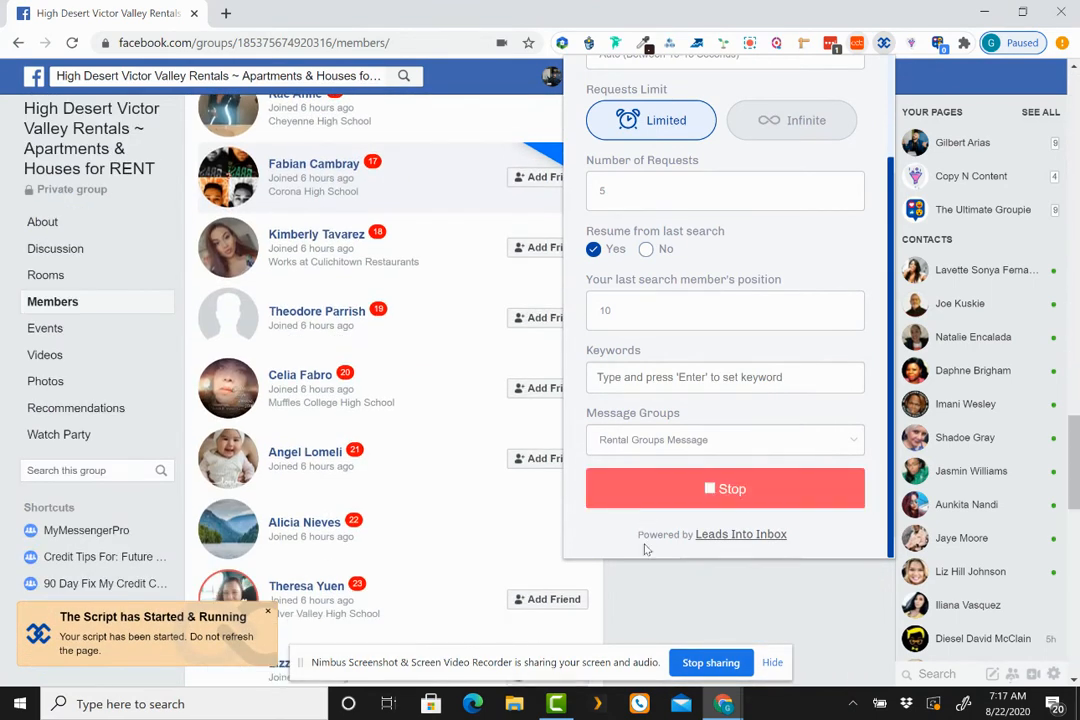
left_click(639, 592)
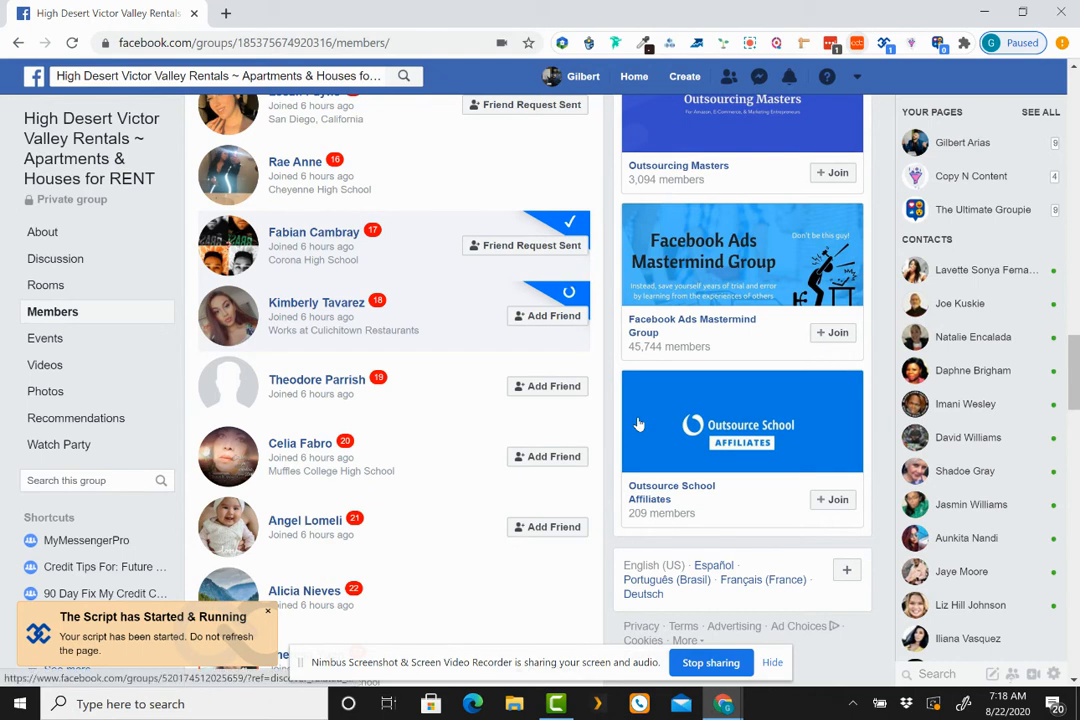
Close the chat pop-up and open the full Messenger inbox from Facebook in a new browser tab
mouse_move(638, 425)
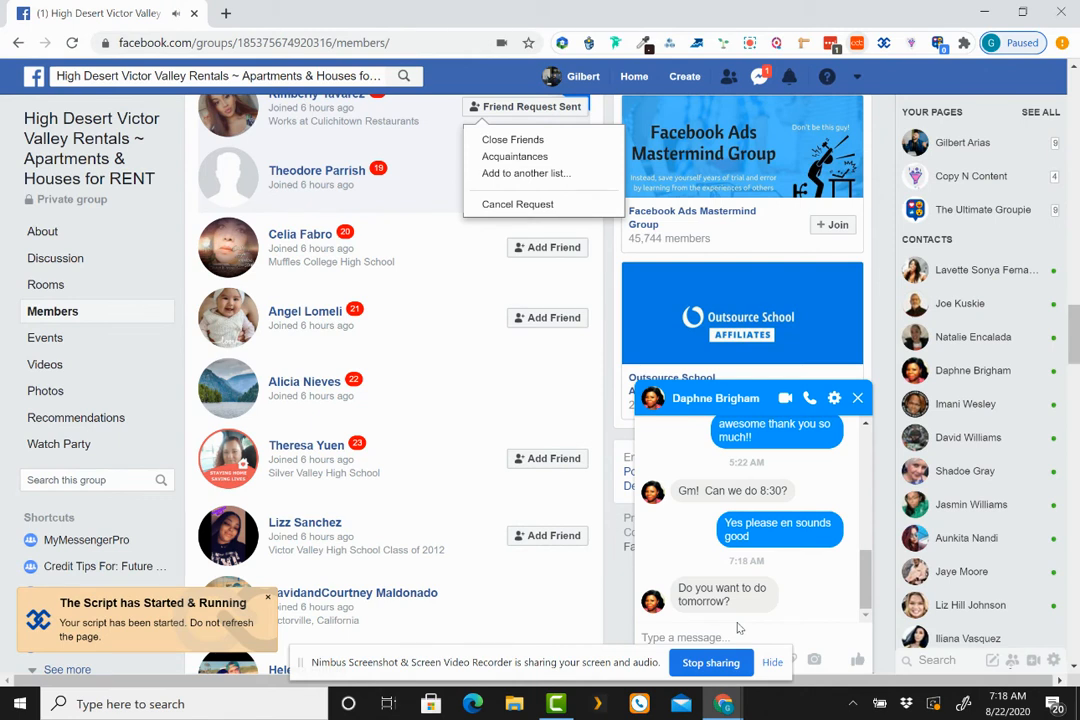
left_click(863, 400)
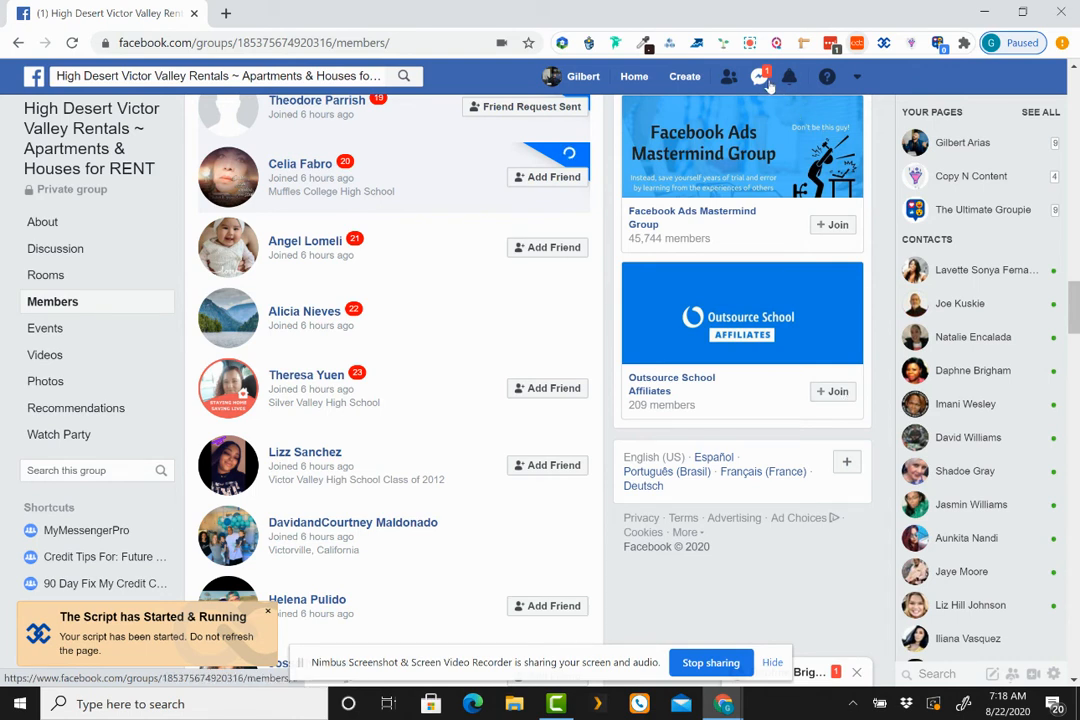
left_click(225, 13)
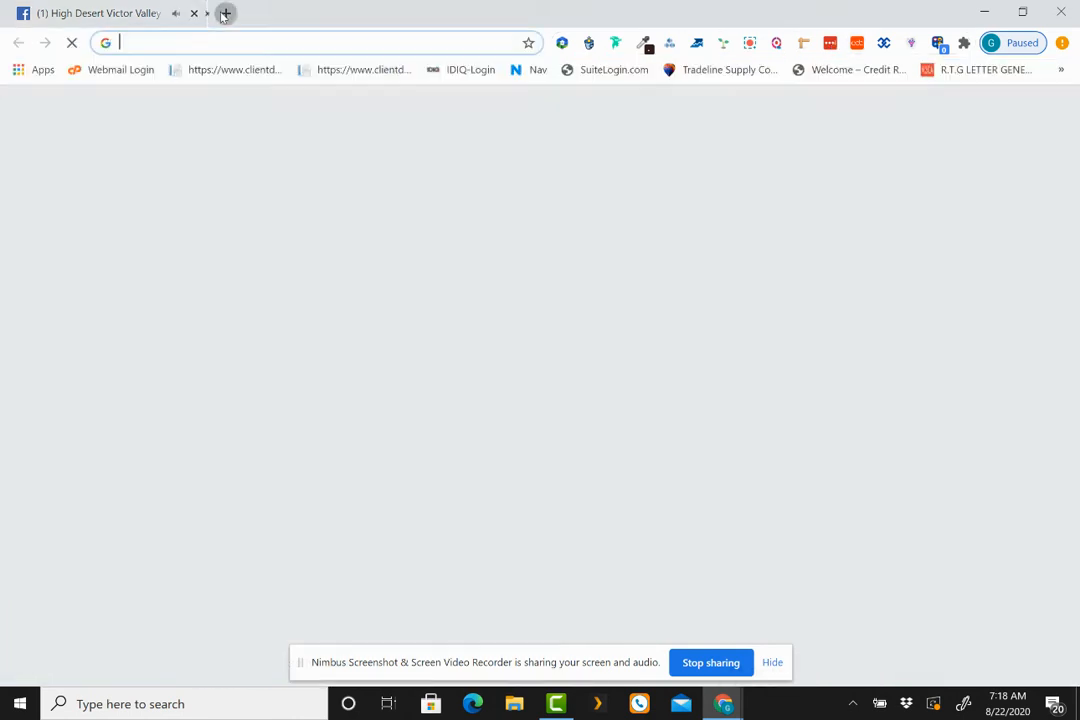
type("fac")
key("Return")
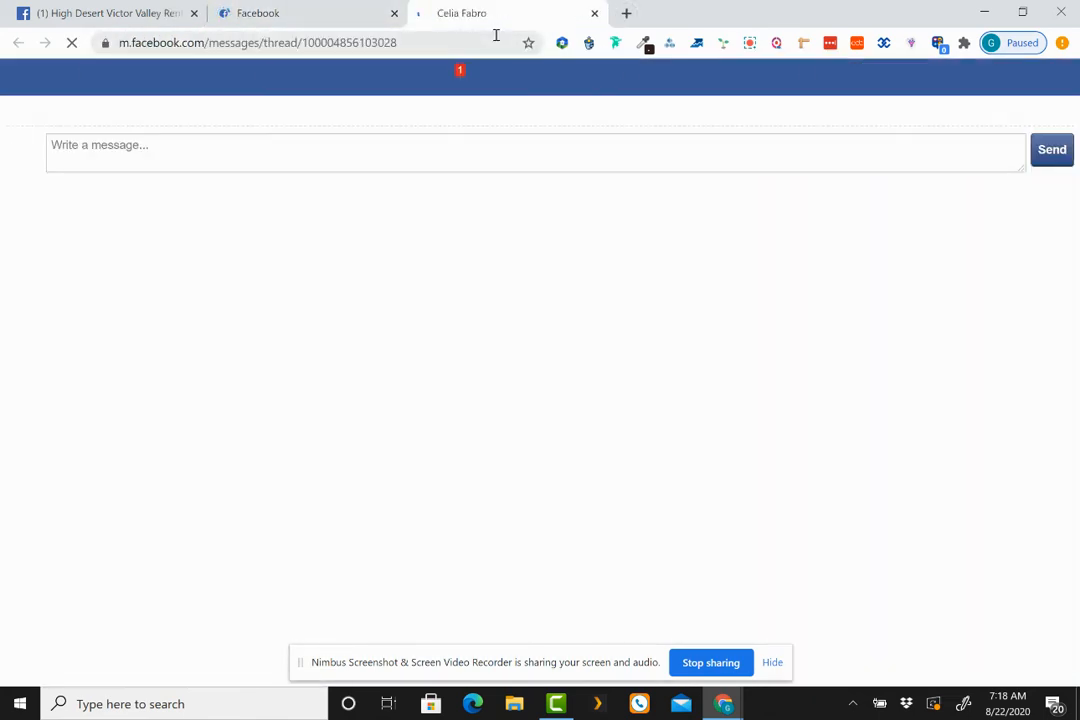
left_click(215, 152)
type("Hi Celia i sent a friend request because i noticed that were both in a couple of the same local rental groups... hope you don't mind?")
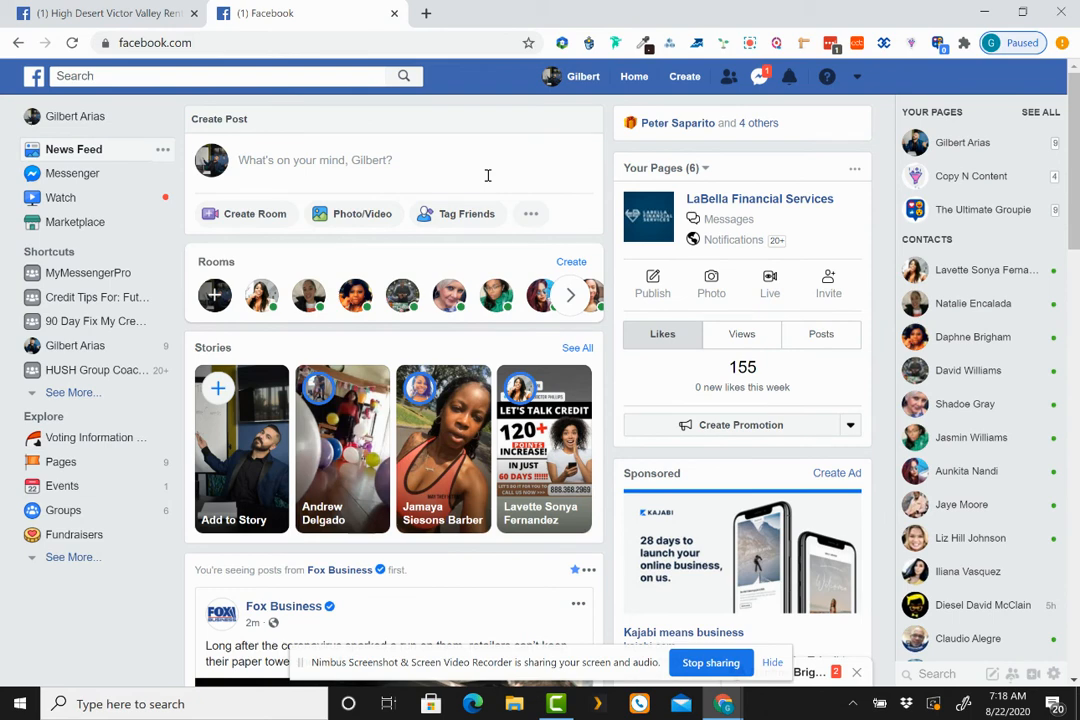
left_click(759, 76)
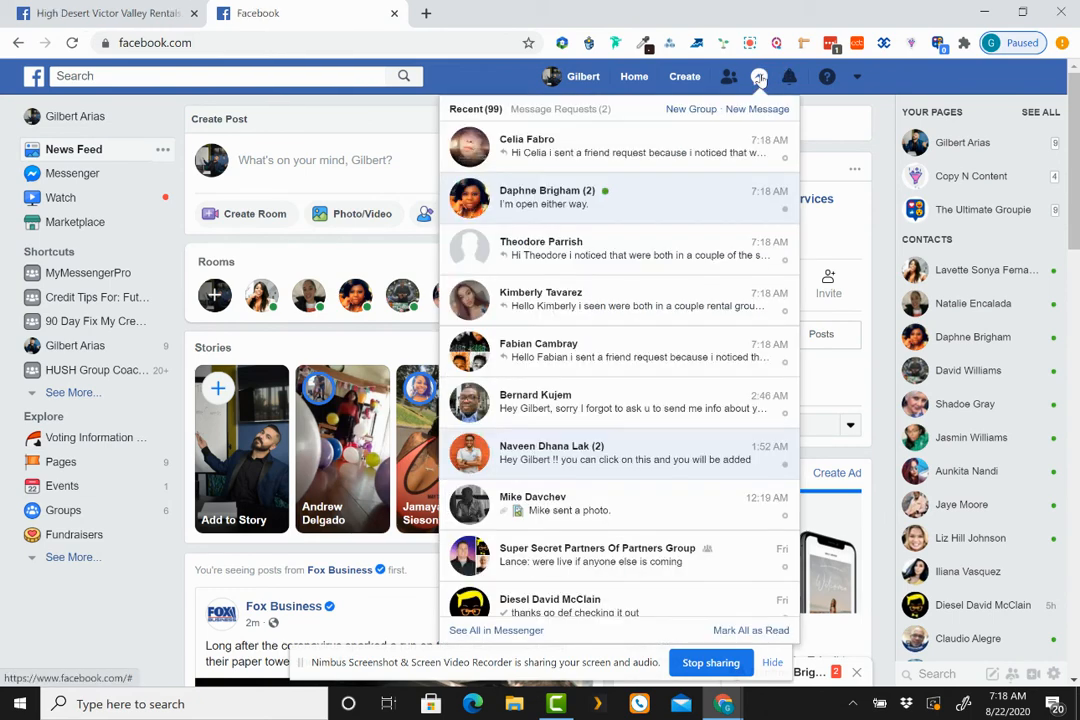
left_click(497, 630)
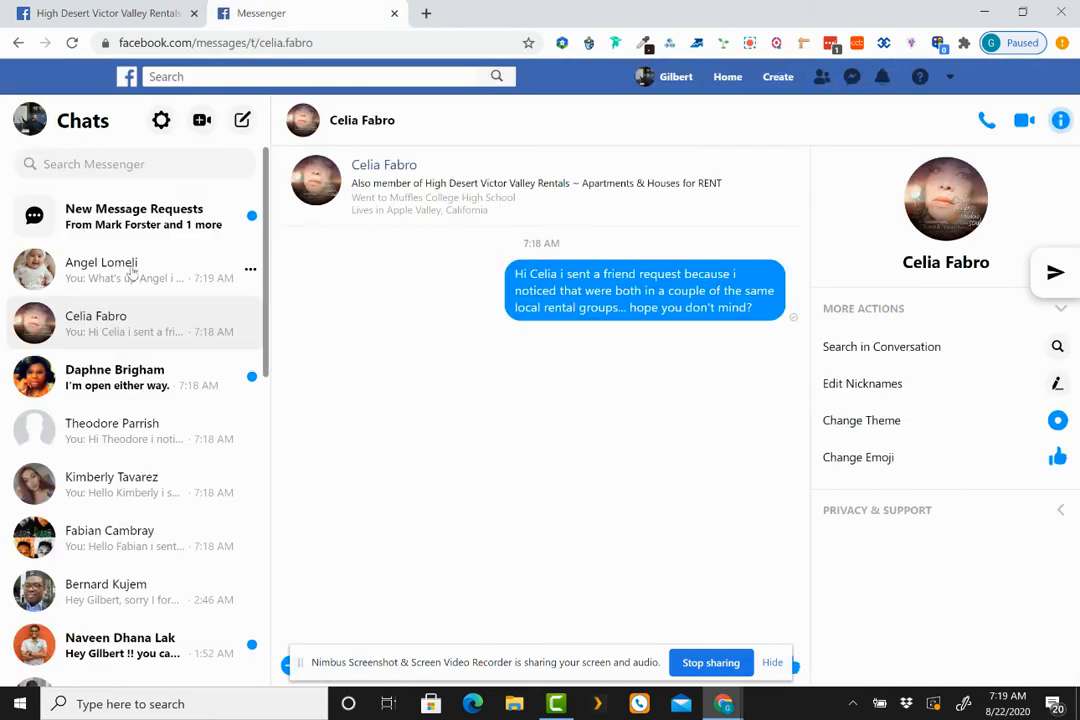
Open the chats of two newly contacted group members and compare the wording of the outreach messages sent to them
scroll(118, 372, "down", 1)
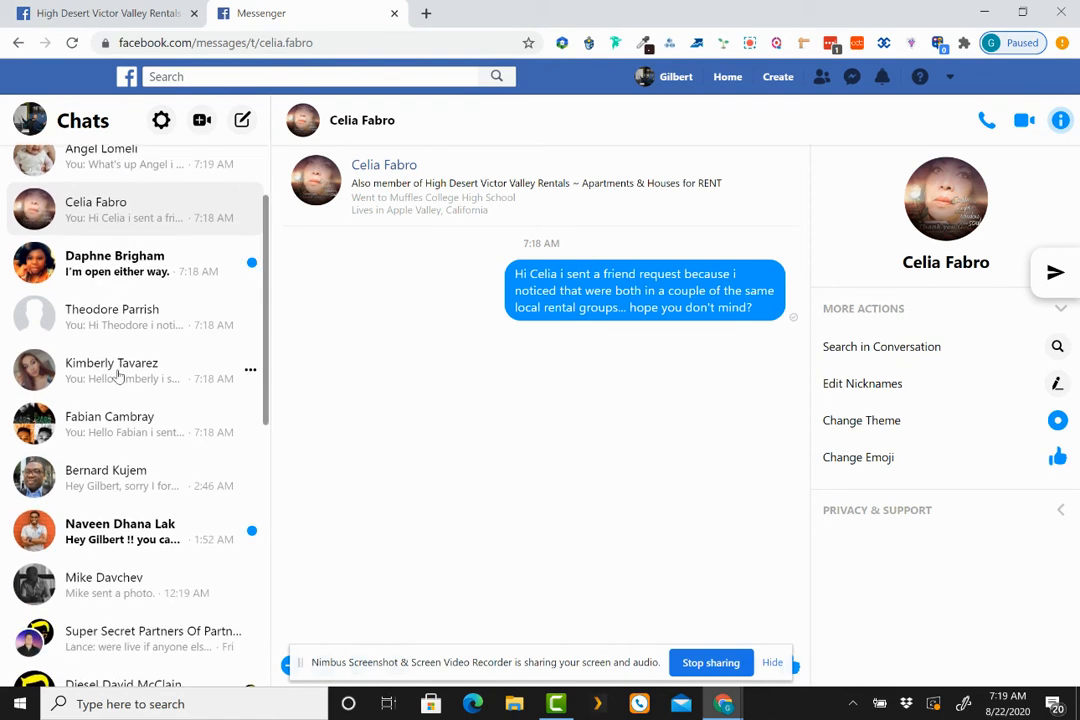
left_click(108, 428)
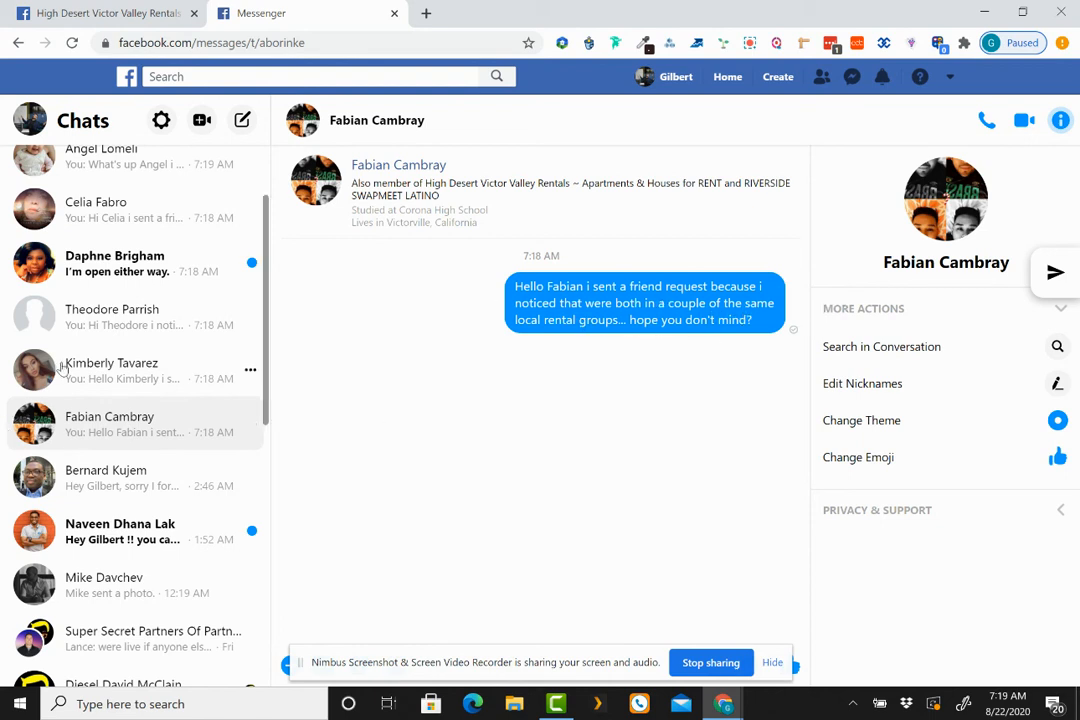
left_click(90, 370)
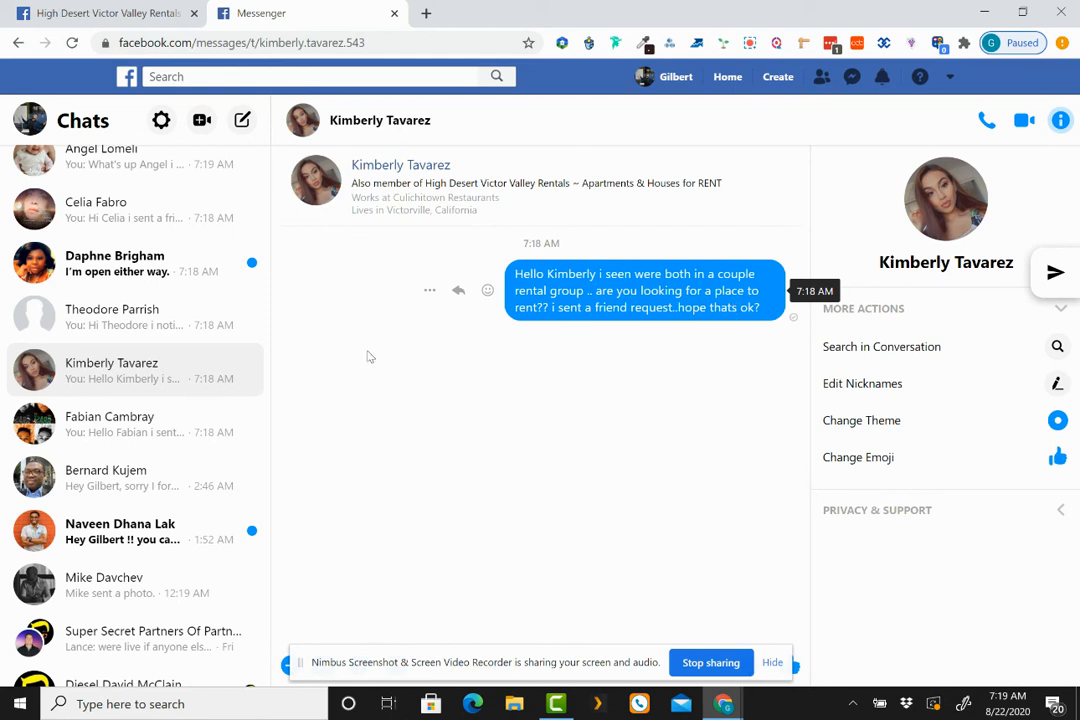
left_click(90, 432)
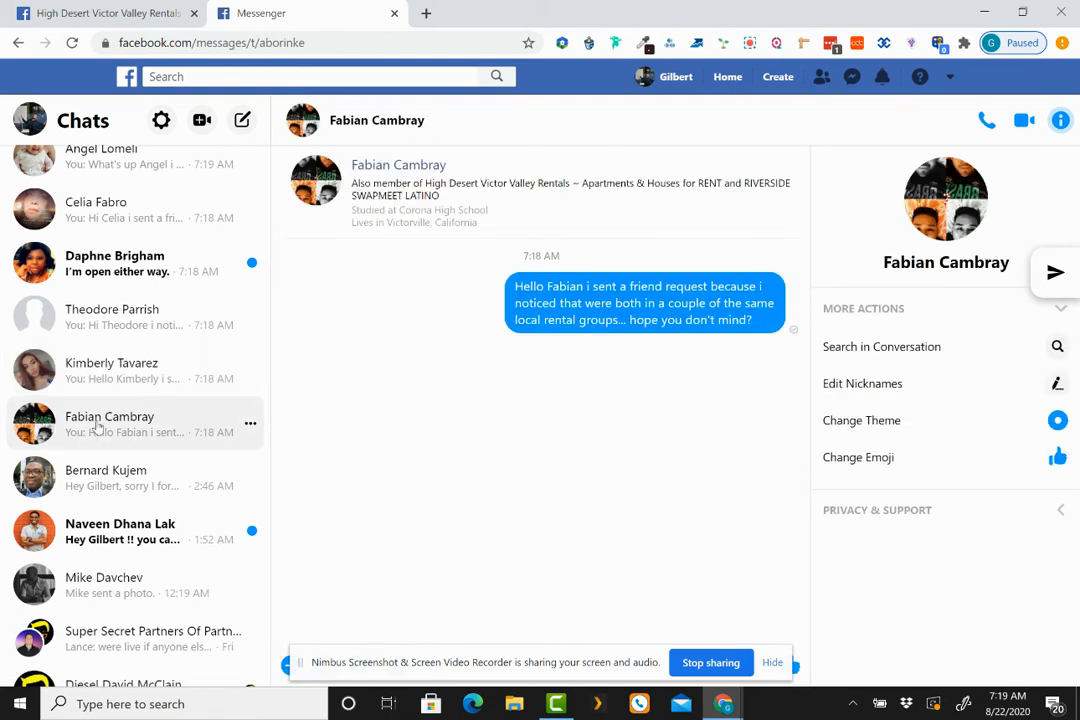
left_click(143, 380)
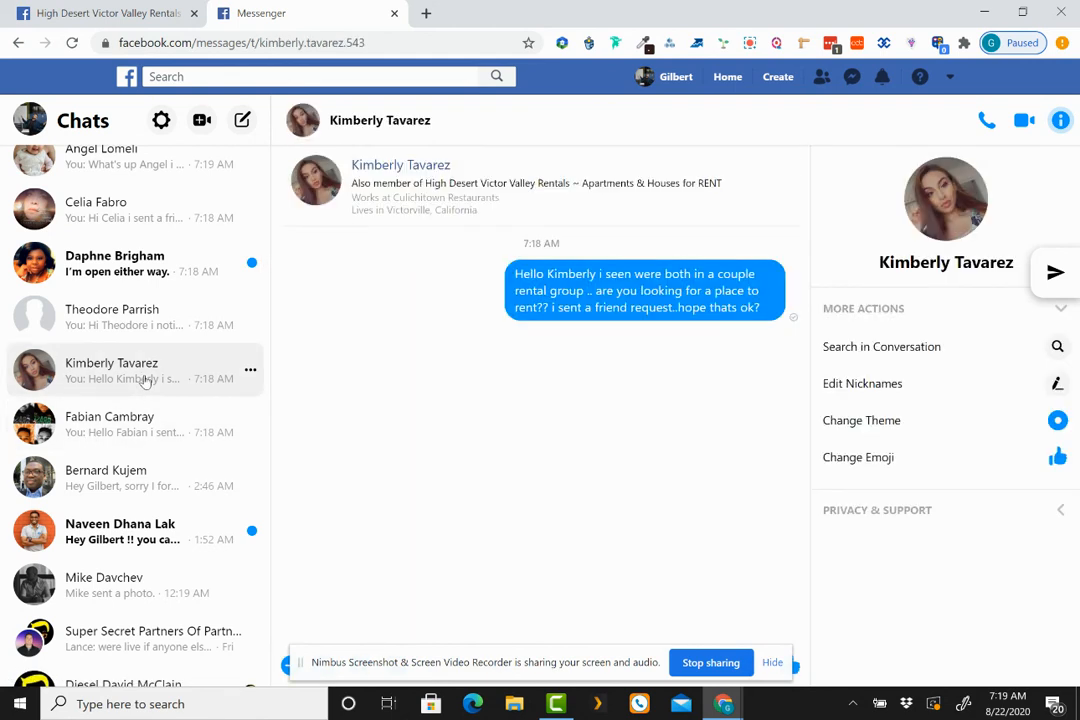